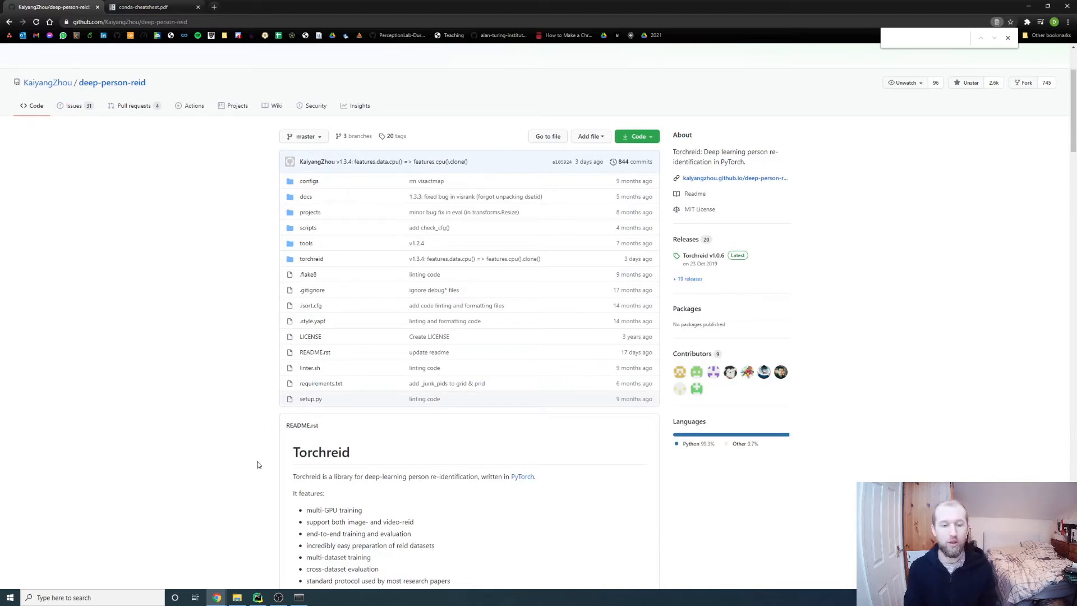
Glance at models.py in PyCharm, then scroll through the GitHub repository page
left_click(258, 598)
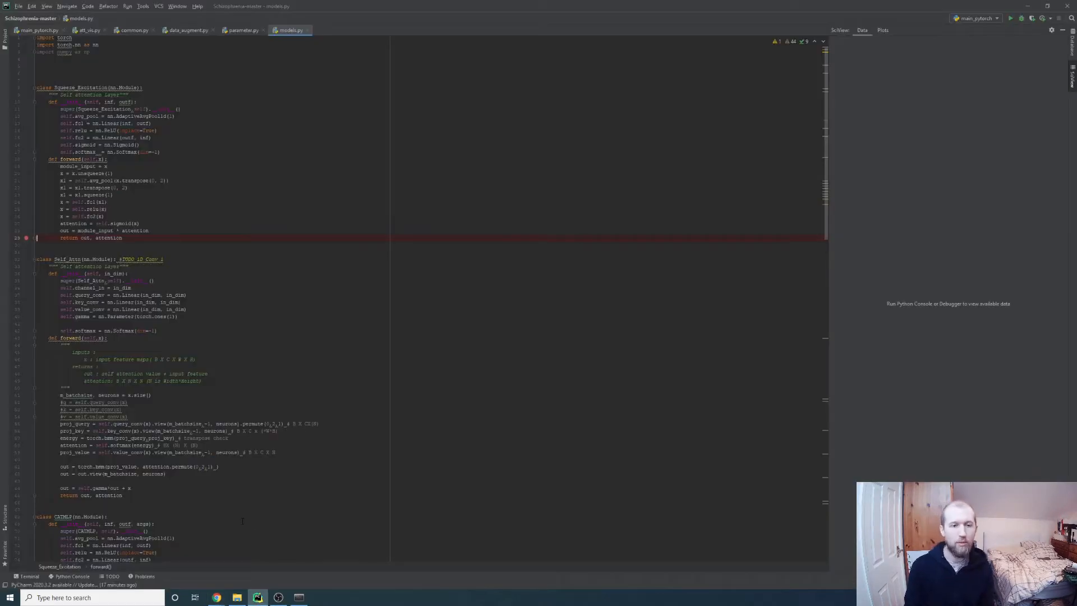
scroll(399, 277, "down", 5)
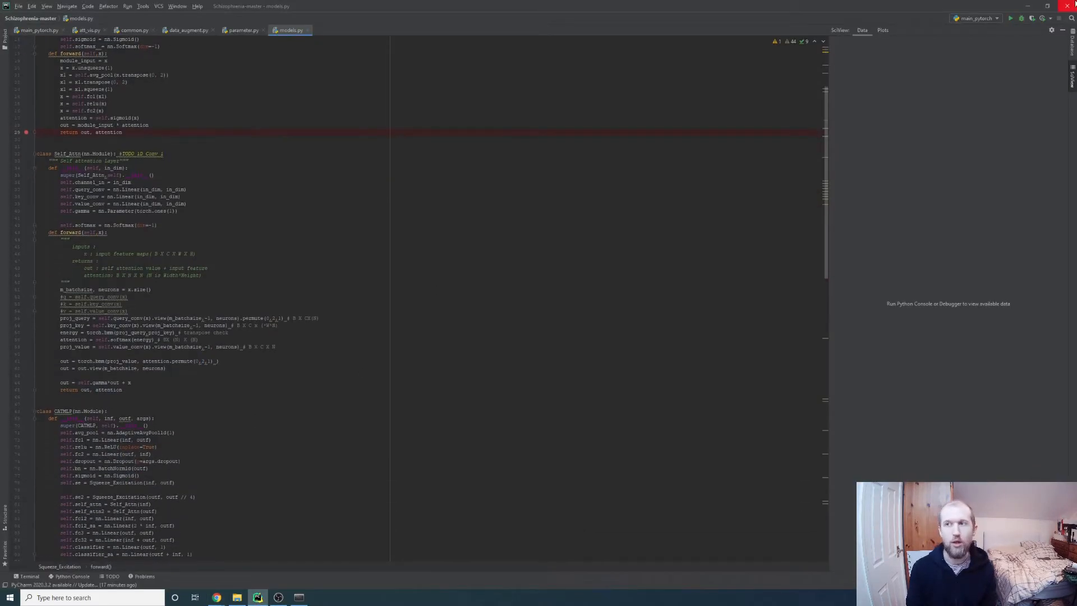
left_click(1028, 6)
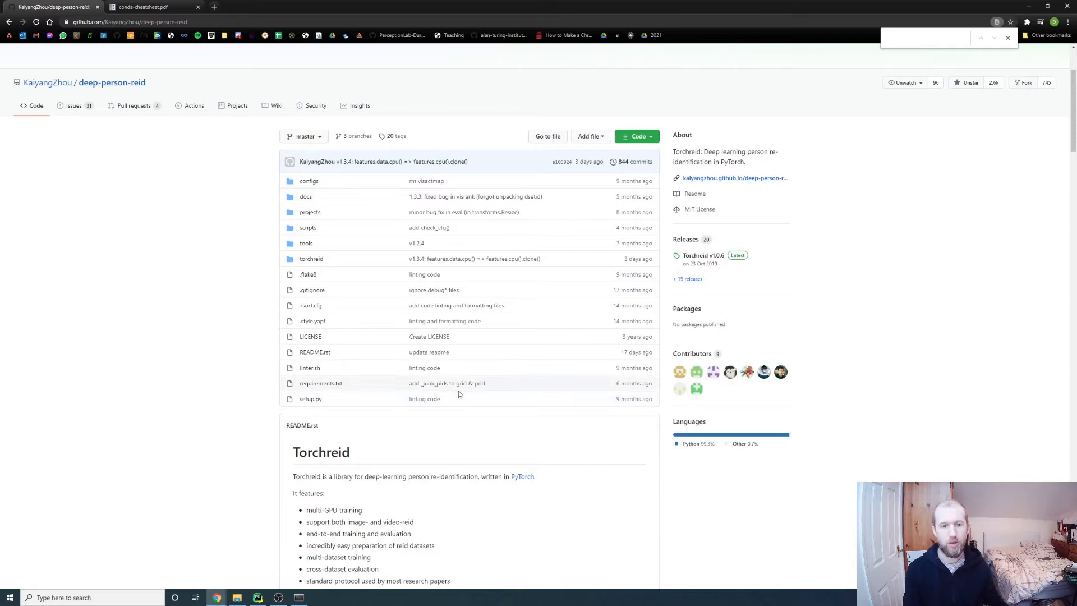
scroll(274, 362, "down", 2)
scroll(274, 362, "down", 3)
scroll(248, 282, "up", 7)
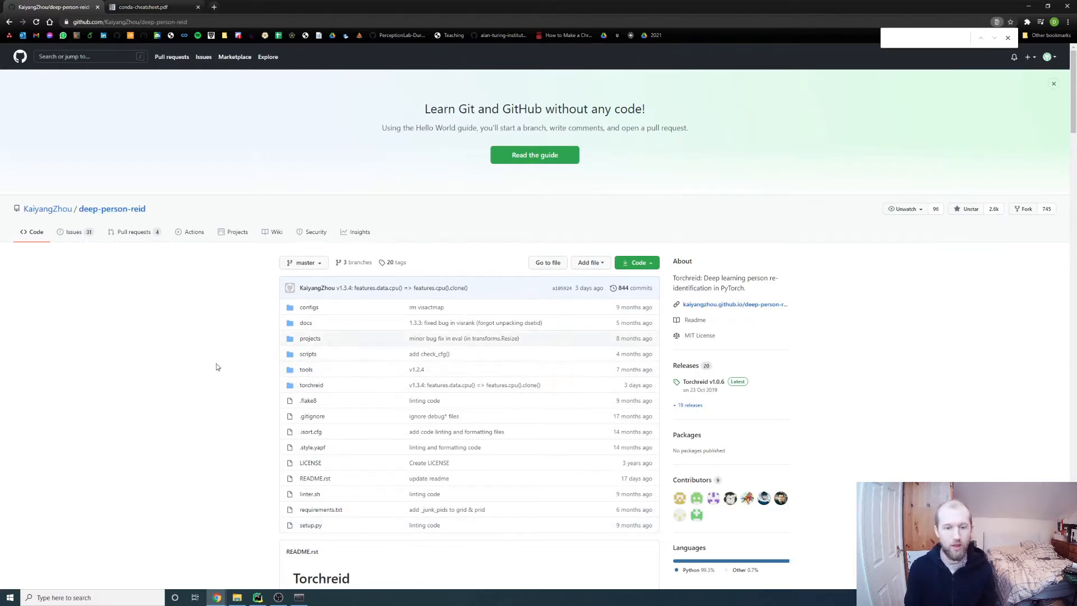
scroll(251, 342, "down", 1)
scroll(252, 343, "down", 2)
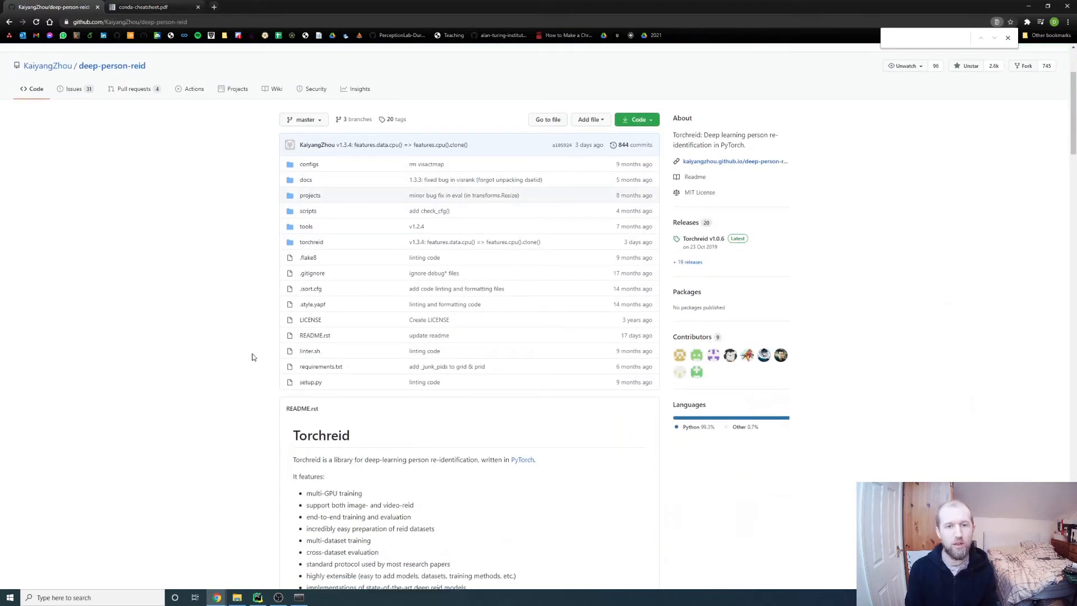
Browse torchreid/engine/image, return to the repository root and open requirements.txt
left_click(311, 242)
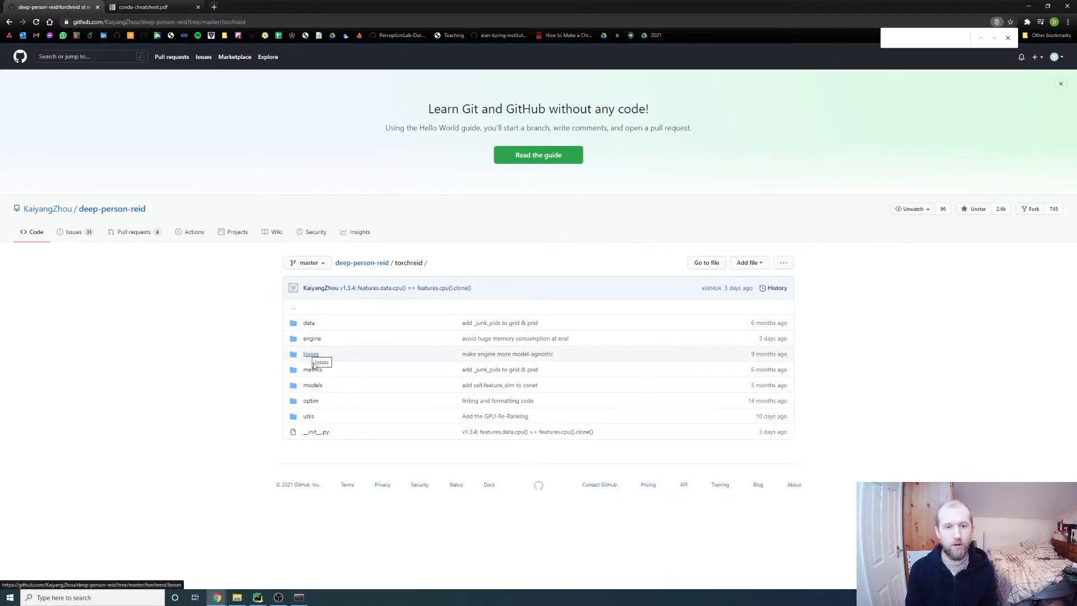
left_click(312, 339)
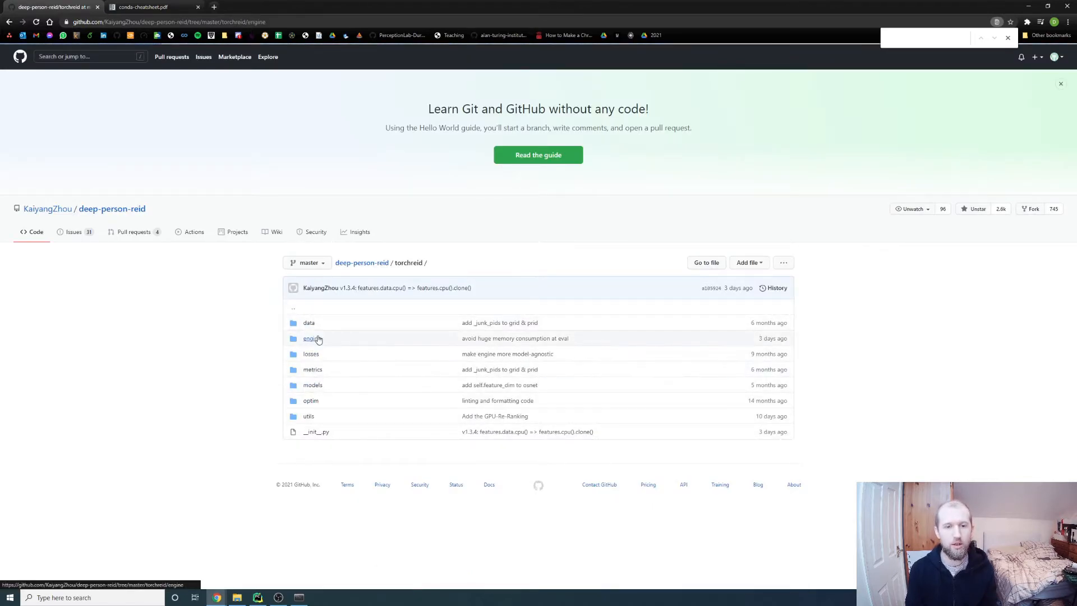
left_click(312, 325)
left_click(364, 264)
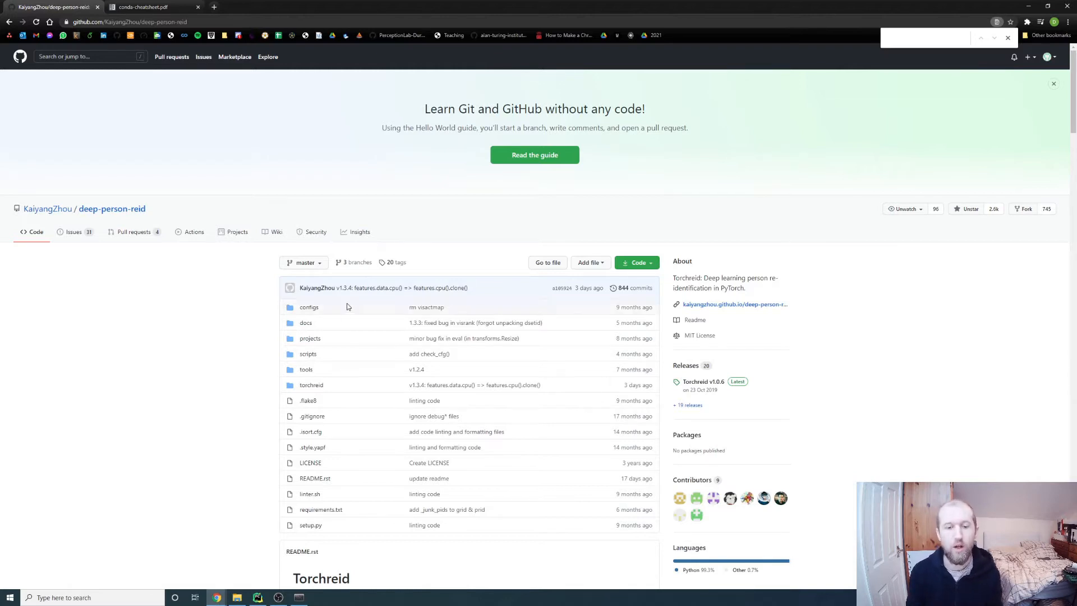
left_click(321, 510)
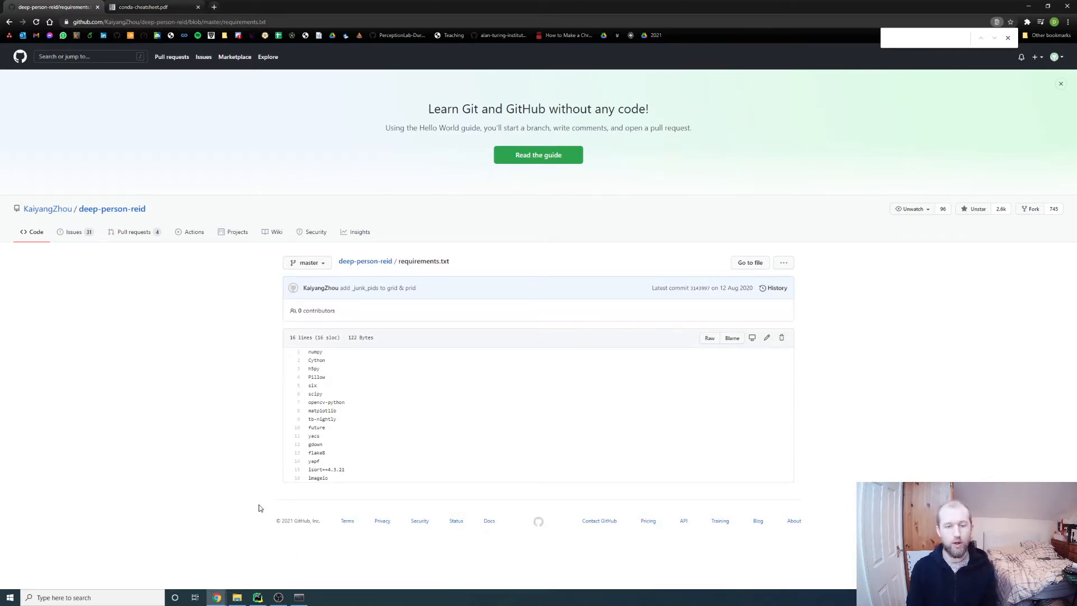
Find the create-from-YAML command in the Conda cheat sheet's Sharing Environments section
left_click(145, 7)
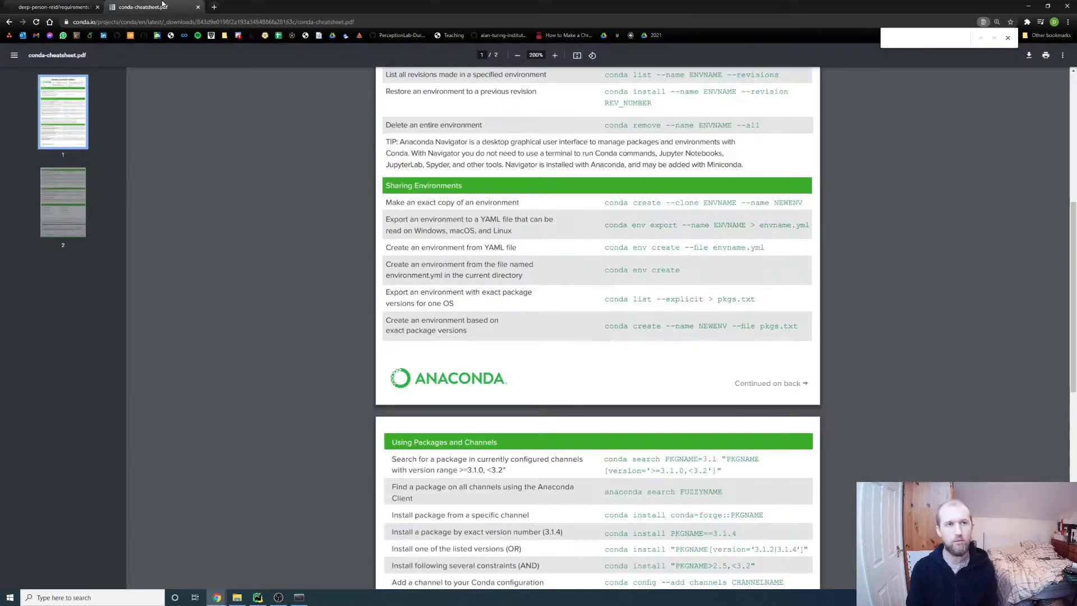
scroll(544, 223, "up", 4)
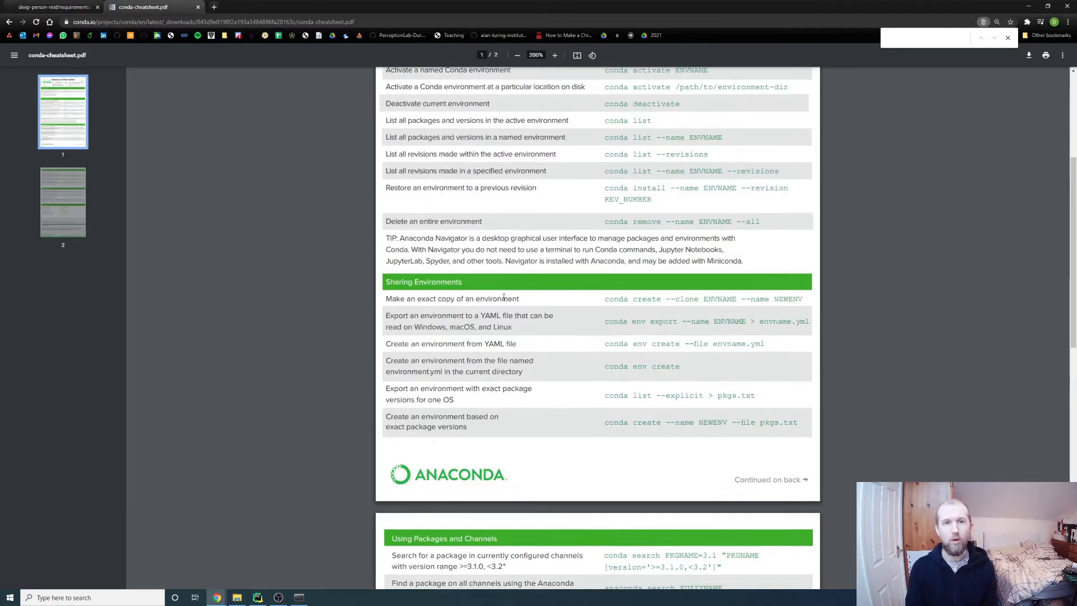
scroll(543, 331, "up", 3)
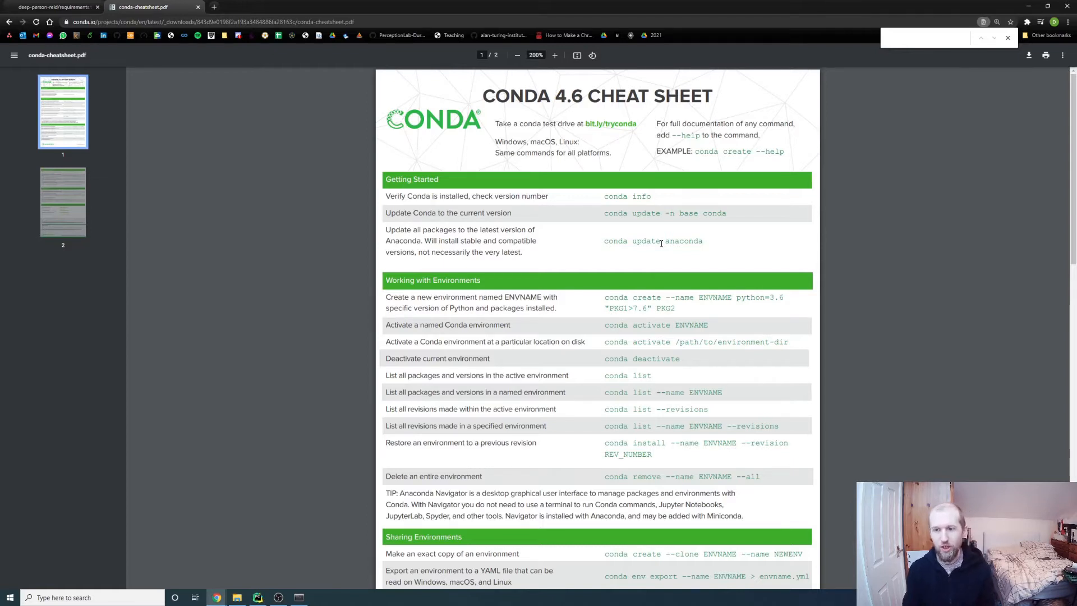
scroll(738, 292, "down", 4)
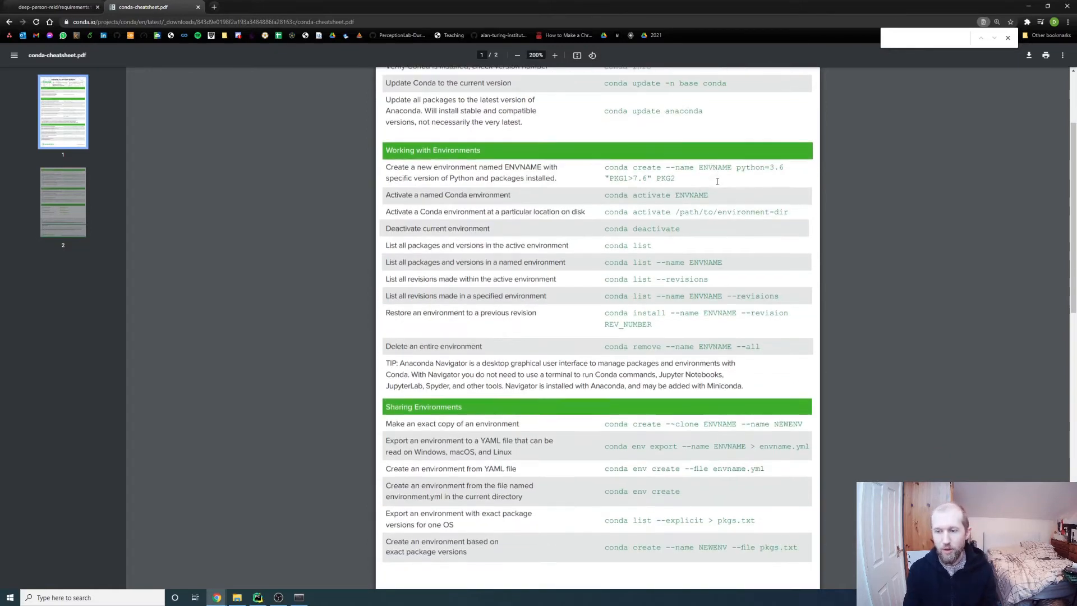
left_click_drag(386, 388, 774, 388)
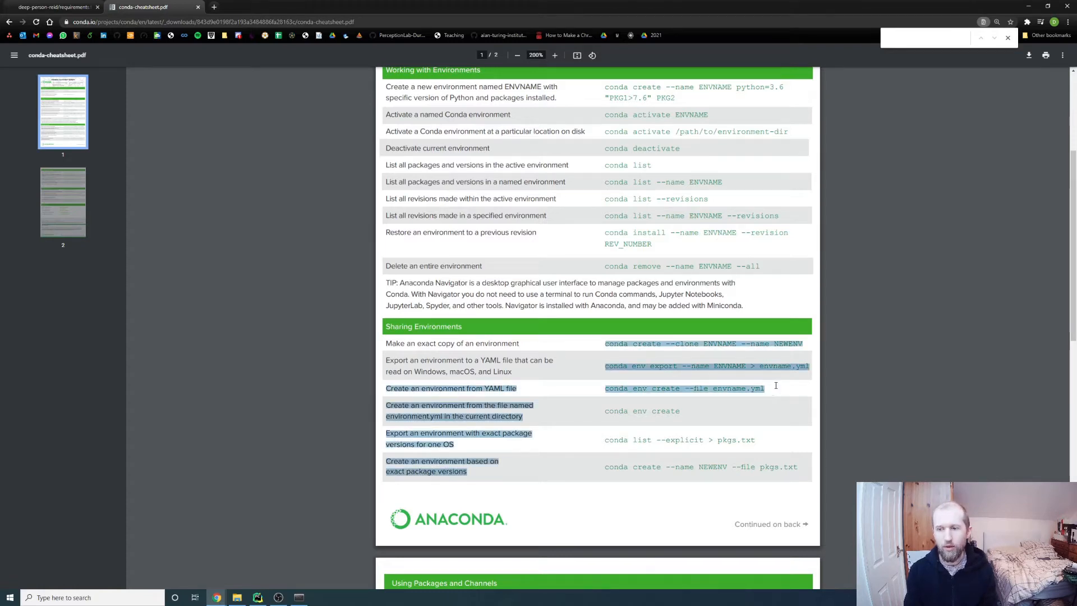
left_click(774, 391)
left_click_drag(504, 389, 479, 389)
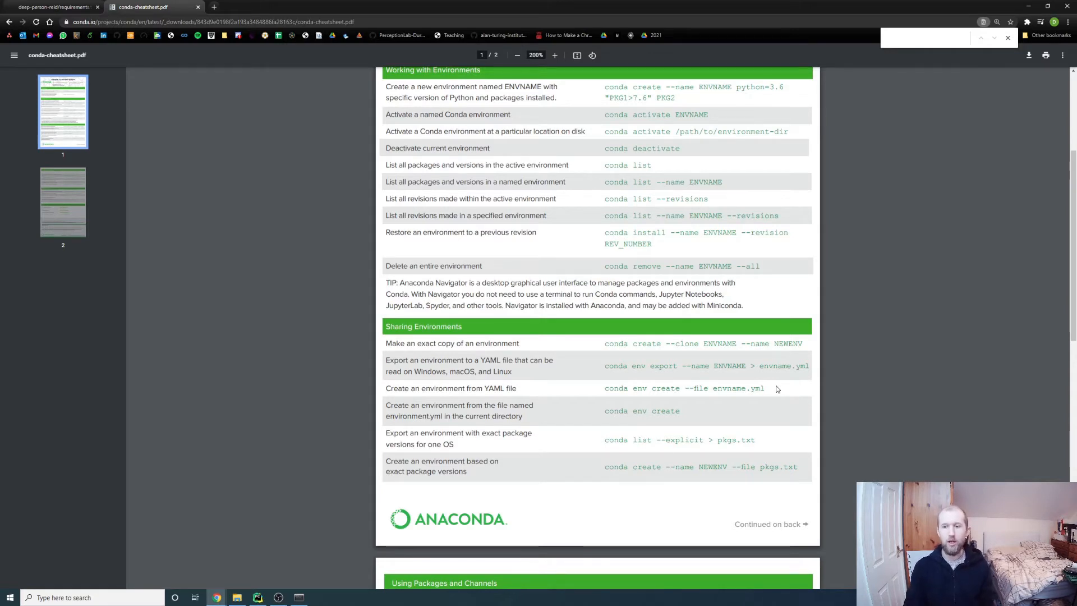
left_click_drag(713, 388, 763, 387)
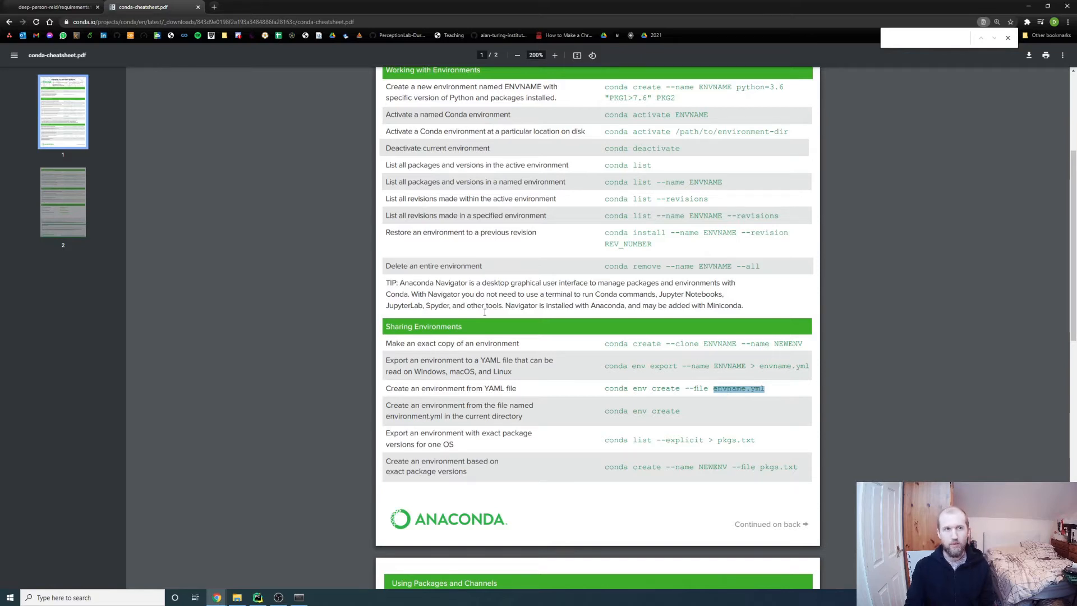
Highlight '--file envname.yml' in the command, then open Anaconda PowerShell Prompt and the project folder
key("ctrl+shift+Tab")
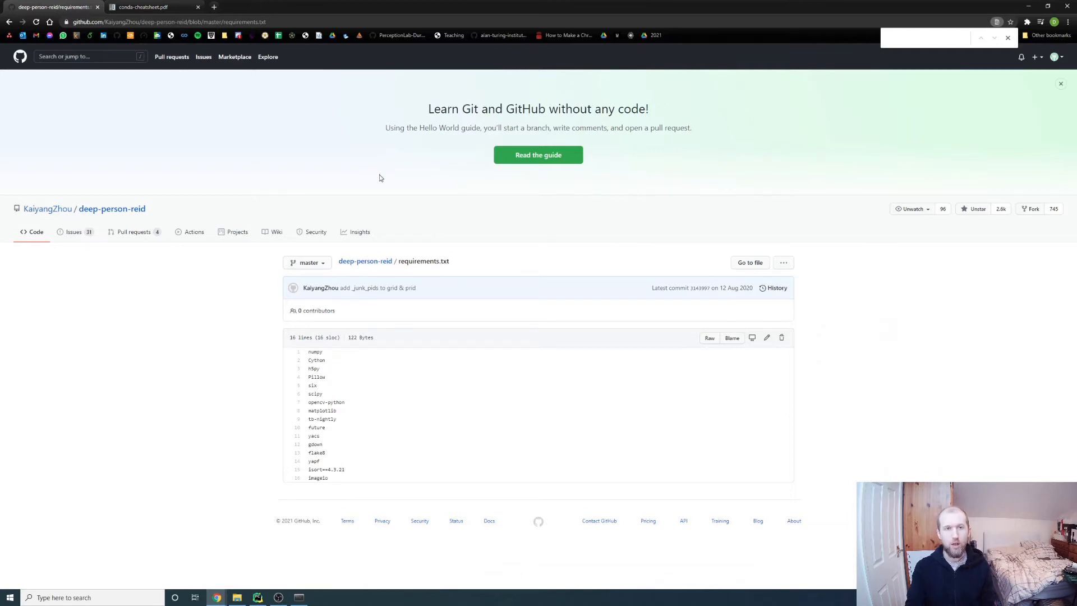
left_click(189, 6)
scroll(866, 401, "up", 1)
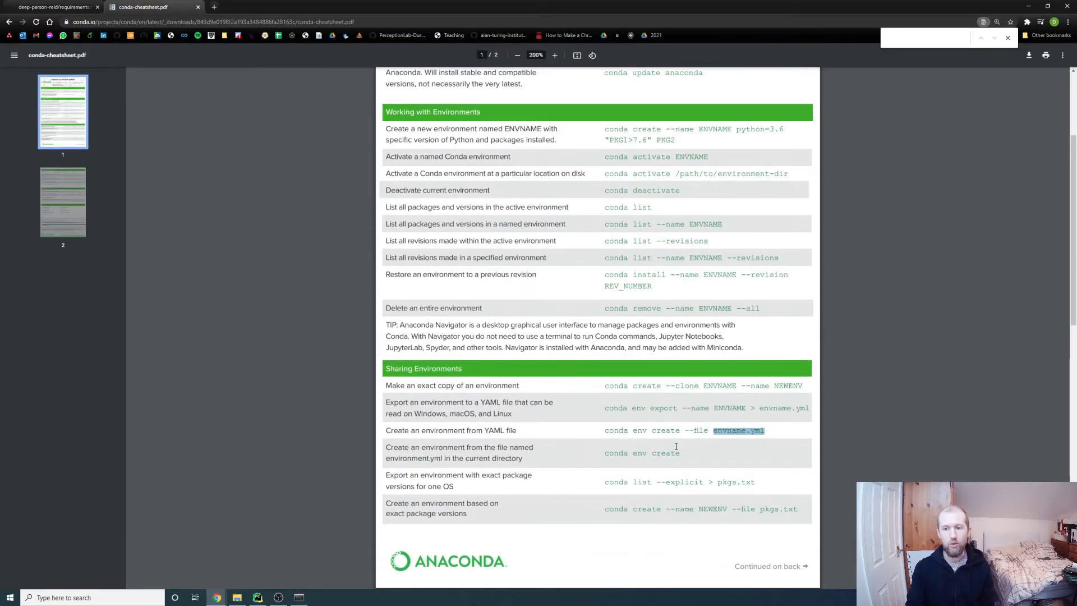
left_click_drag(608, 434, 667, 433)
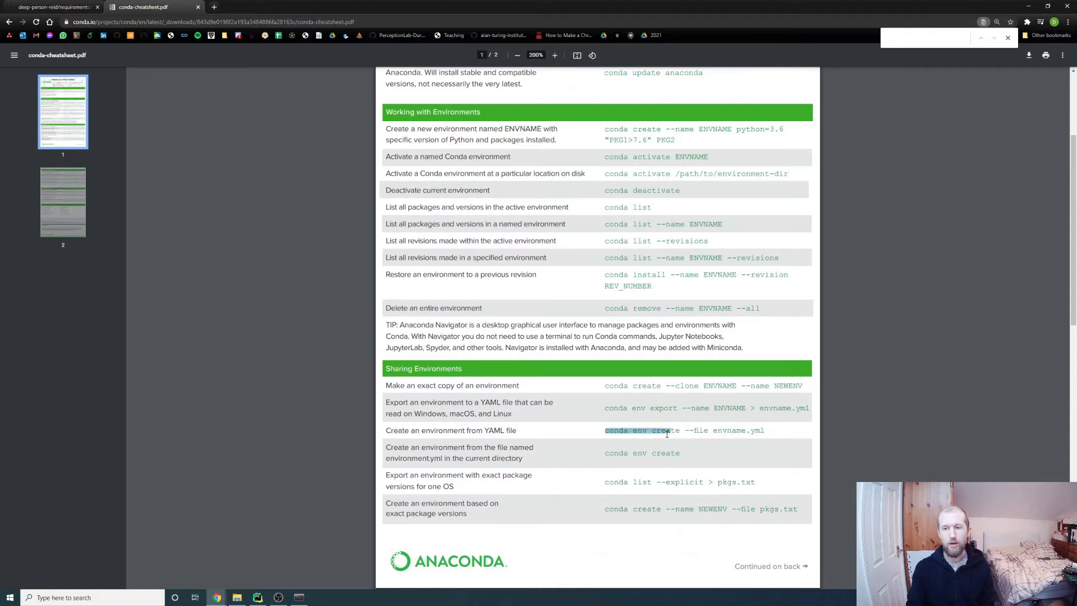
scroll(738, 427, "up", 3)
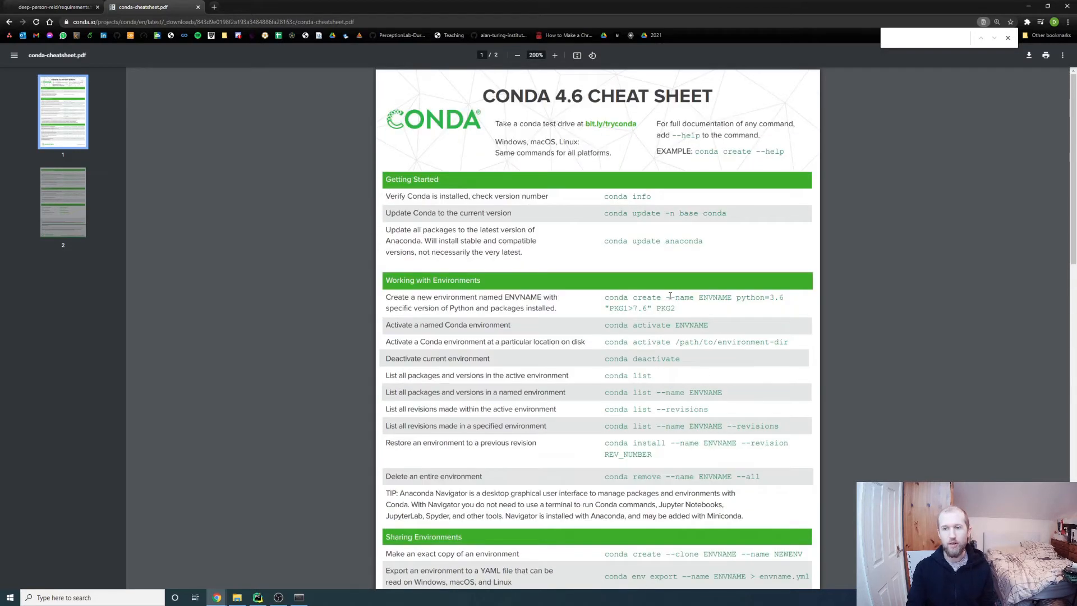
scroll(819, 339, "down", 3)
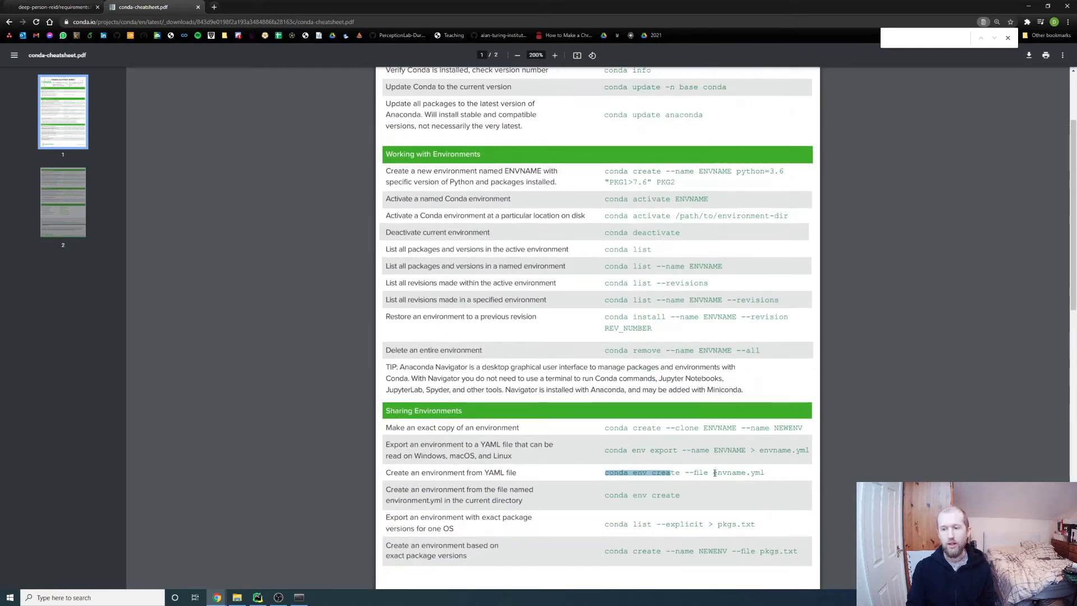
left_click_drag(685, 472, 765, 473)
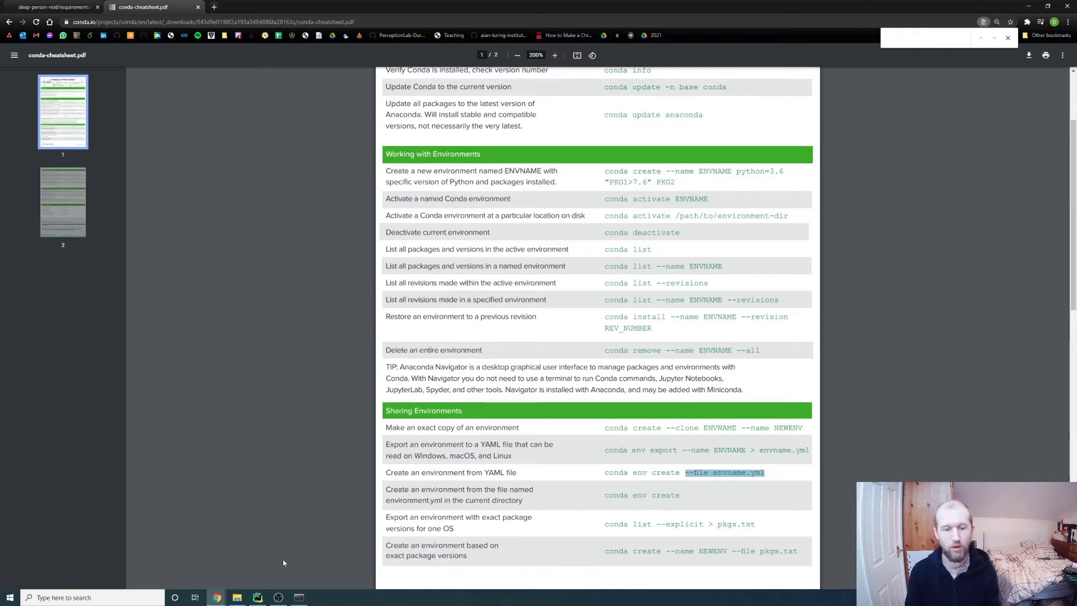
left_click(299, 597)
left_click(238, 596)
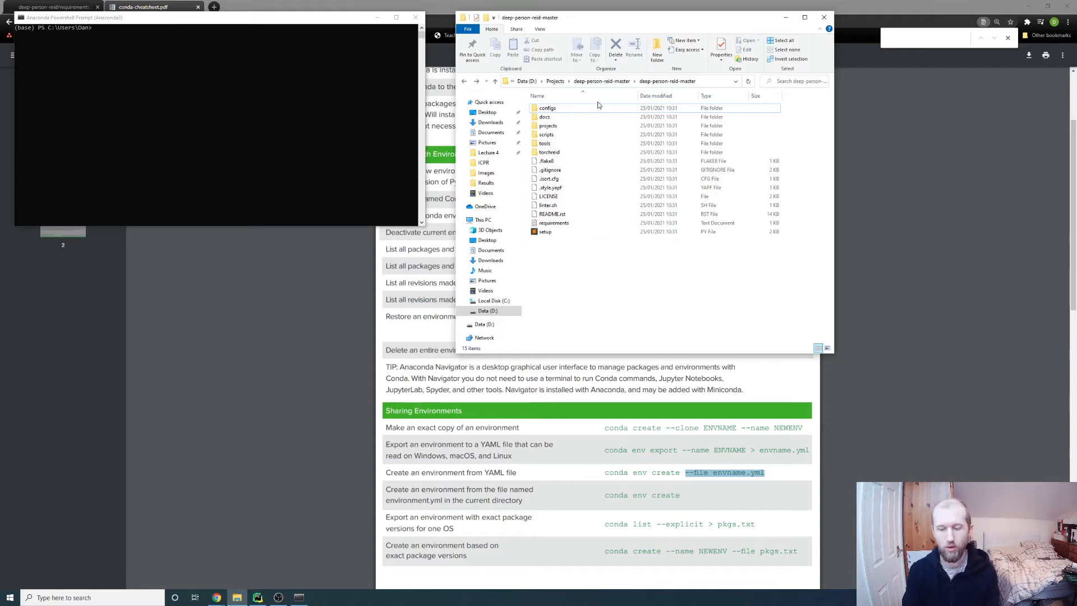
Change the prompt's directory to D:\Projects\deep-person-reid-master\deep-person-reid-master using the Explorer path
key("ctrl+l")
key("ctrl+c")
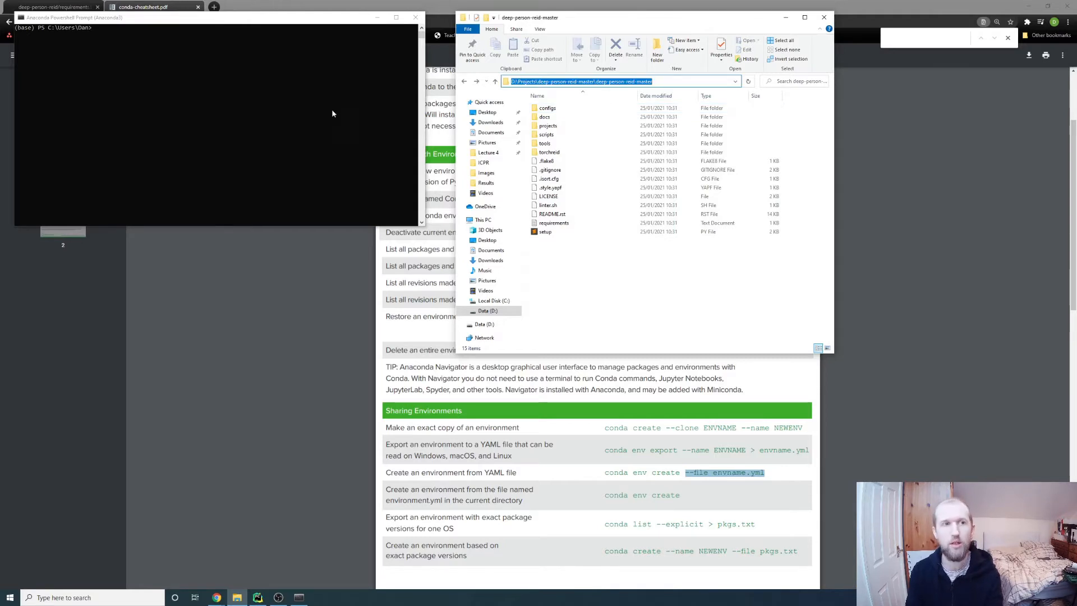
left_click(297, 101)
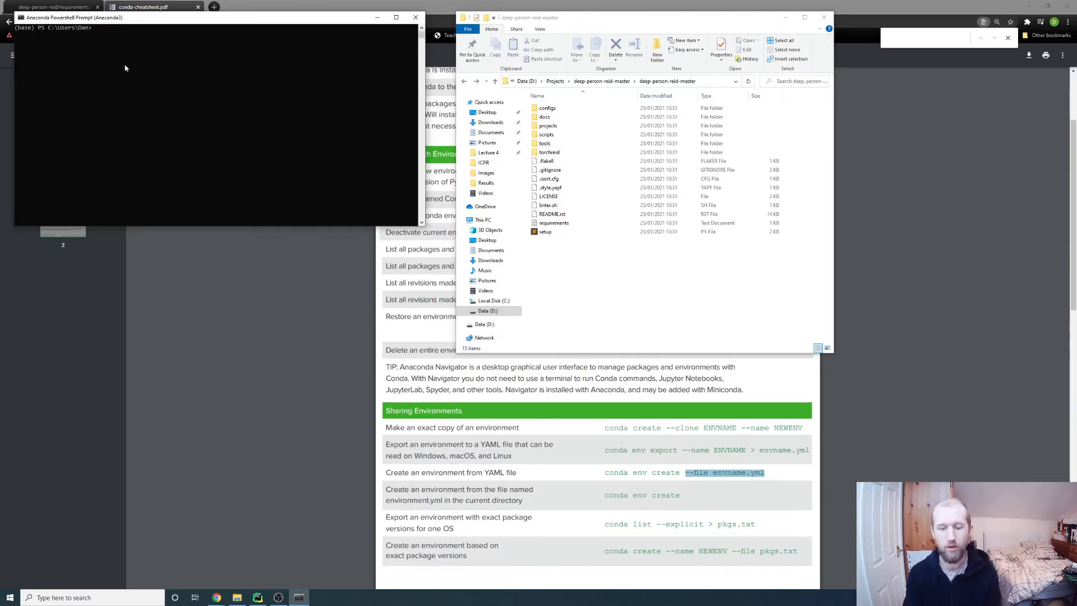
type("cd")
key("ctrl+v")
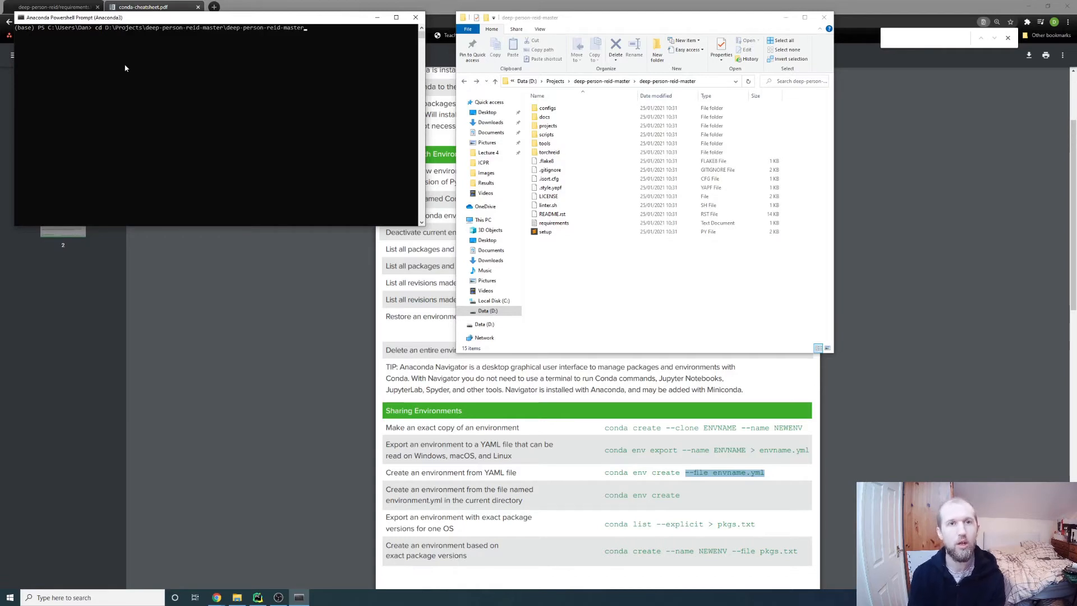
key("Return")
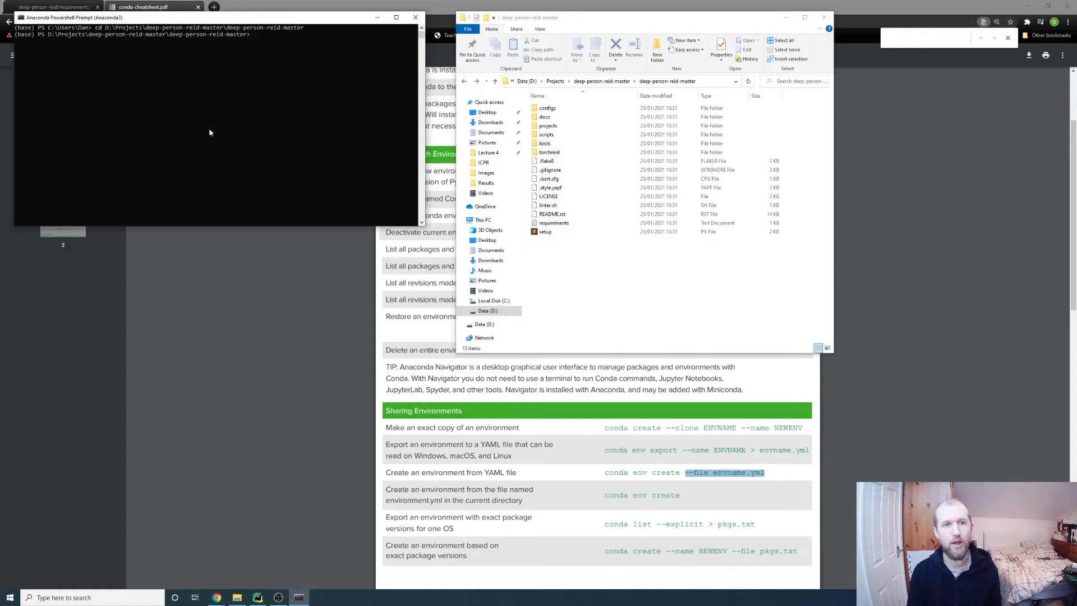
left_click(440, 393)
Type 'conda create --name torchreid --file requirements.txt' in the Anaconda prompt
scroll(574, 341, "up", 3)
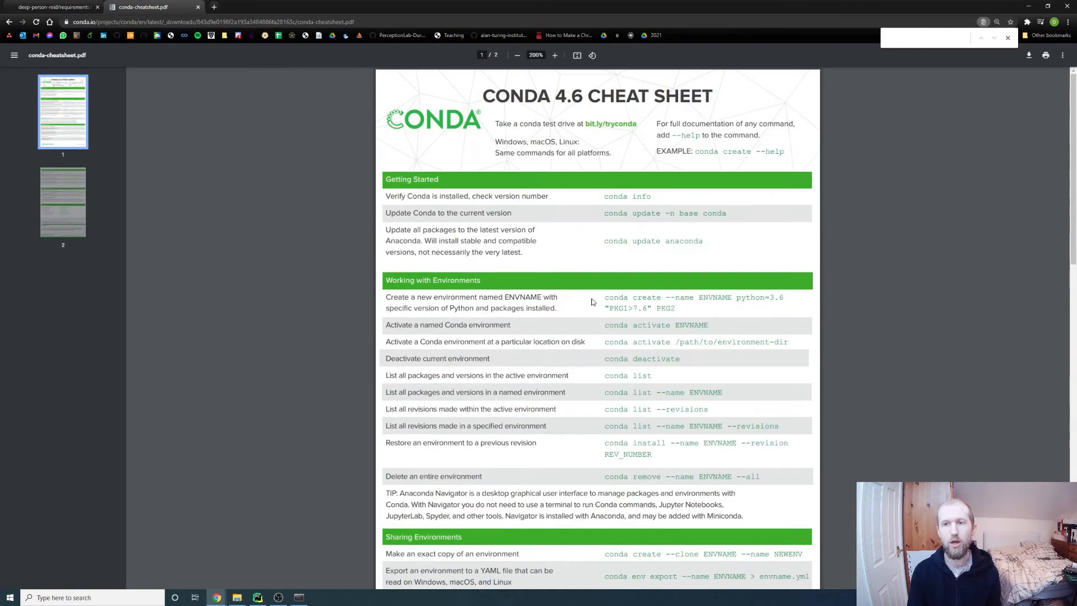
scroll(741, 288, "down", 1)
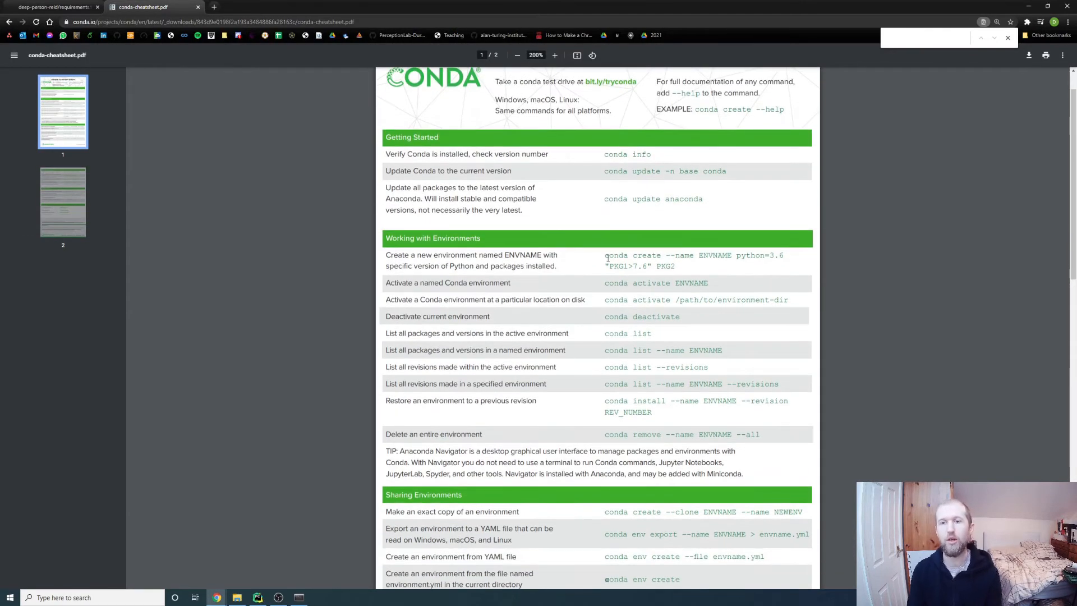
key("alt+Tab")
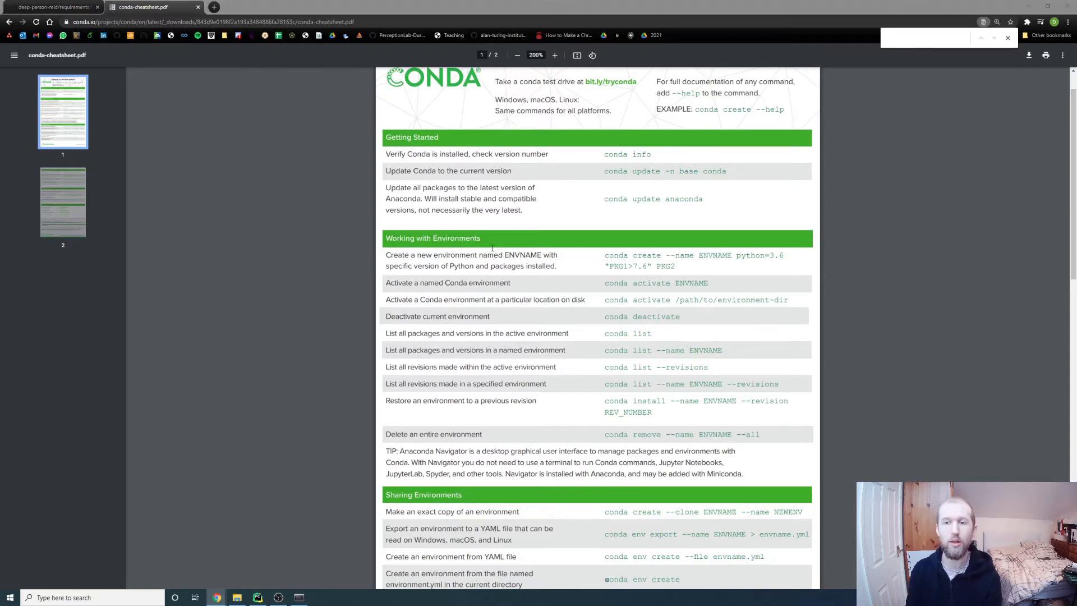
left_click(296, 83)
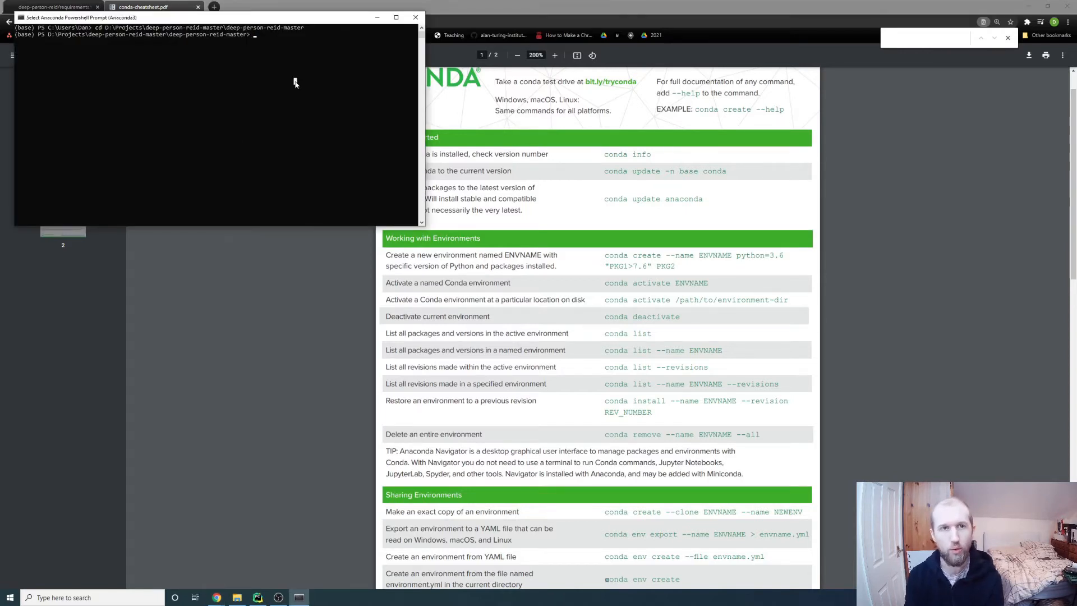
left_click(266, 28)
left_click(260, 35)
key("Escape")
type("conda create")
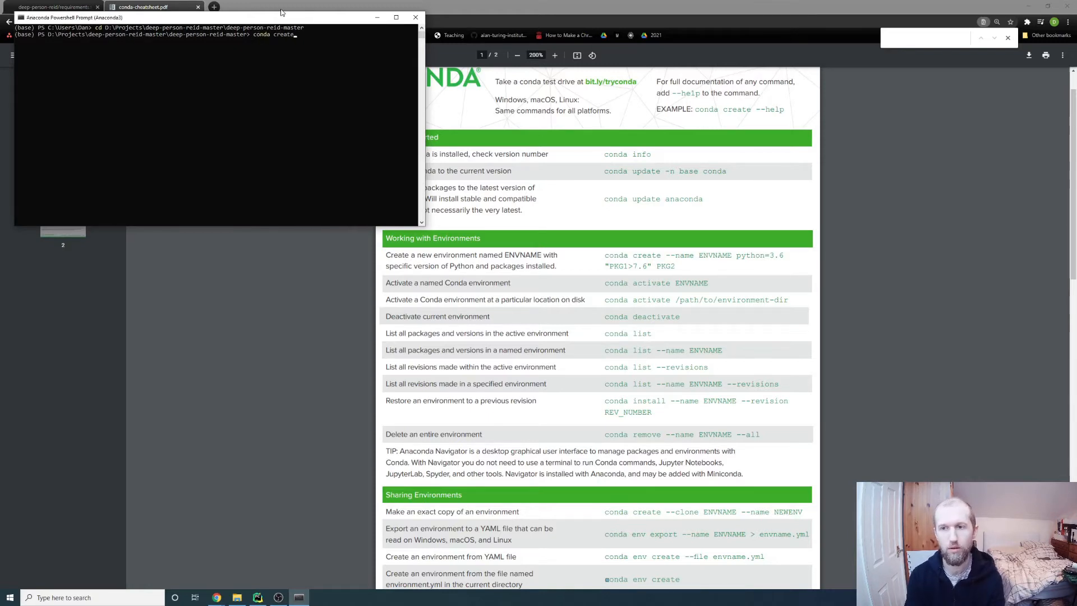
type(" --nam")
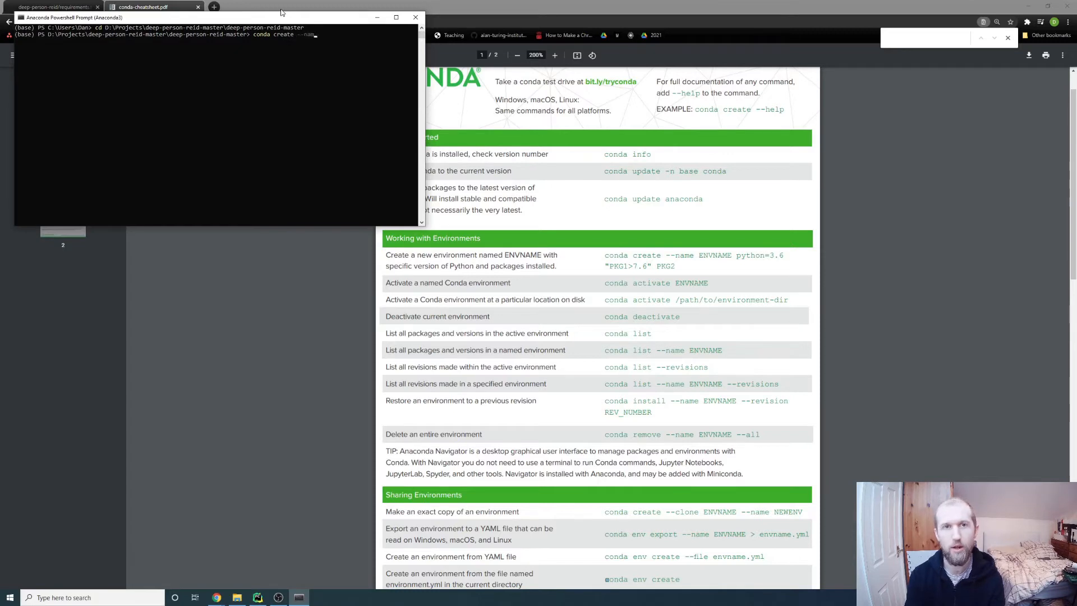
type("e torchreid")
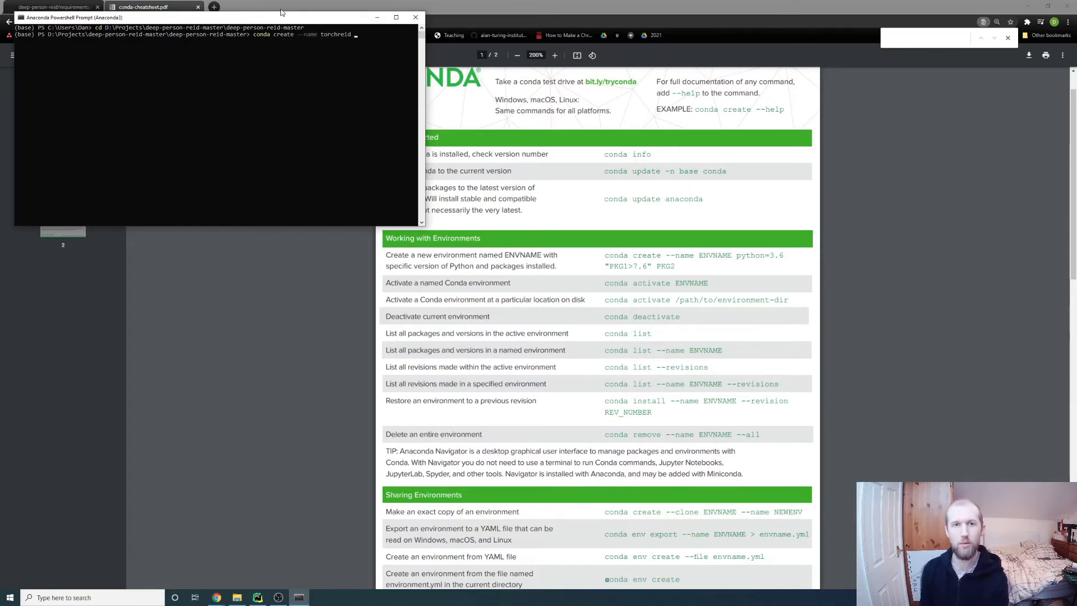
scroll(544, 286, "down", 3)
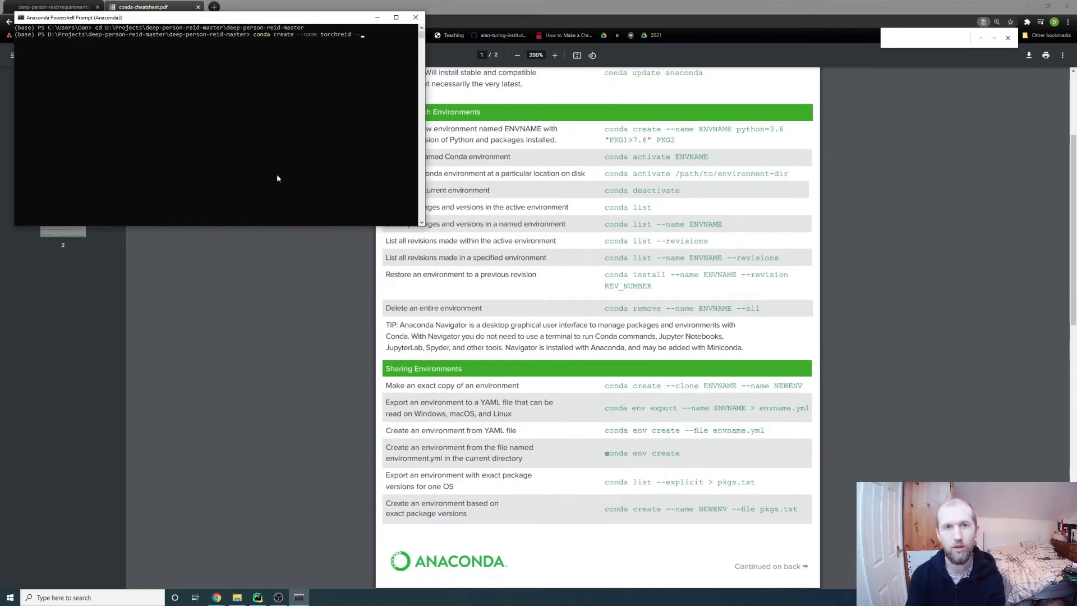
type("le")
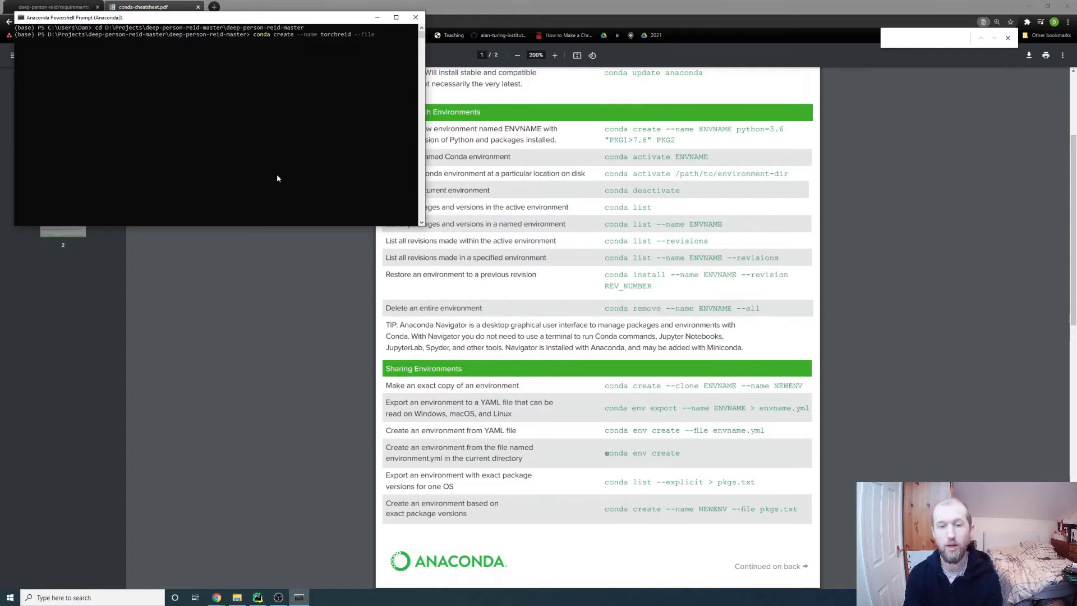
type(" requirements")
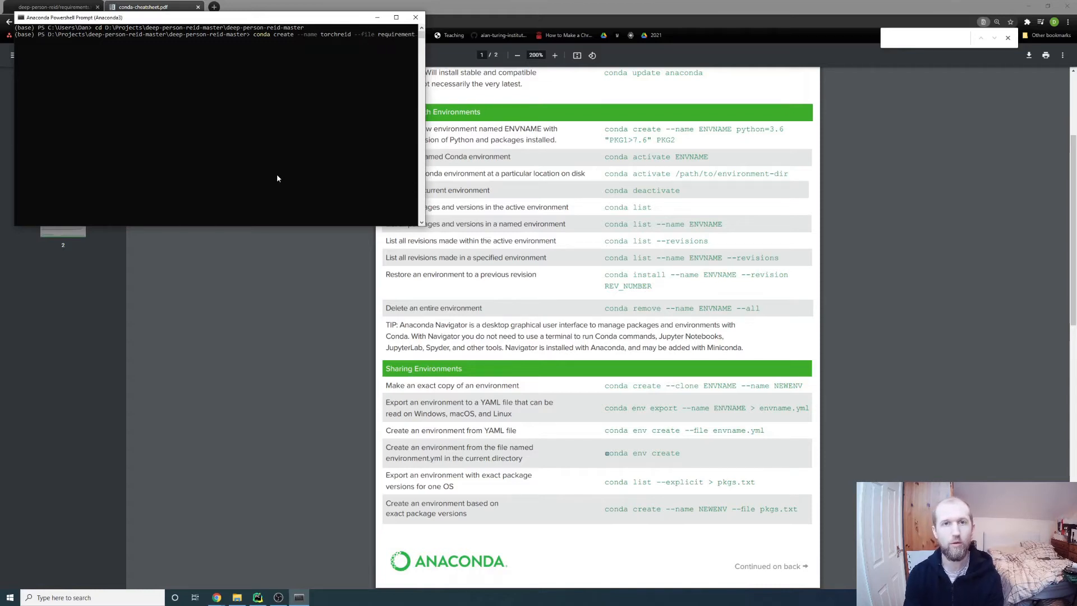
type(".txt")
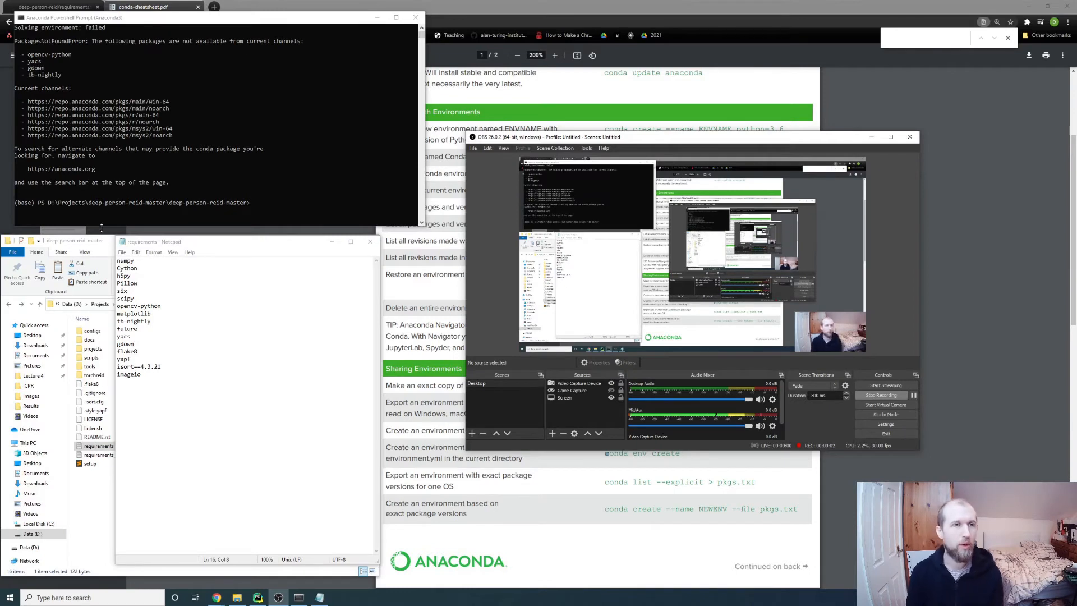
Delete the opencv-python, yacs, gdown and tb-nightly lines from requirements and save the file
scroll(110, 103, "up", 1)
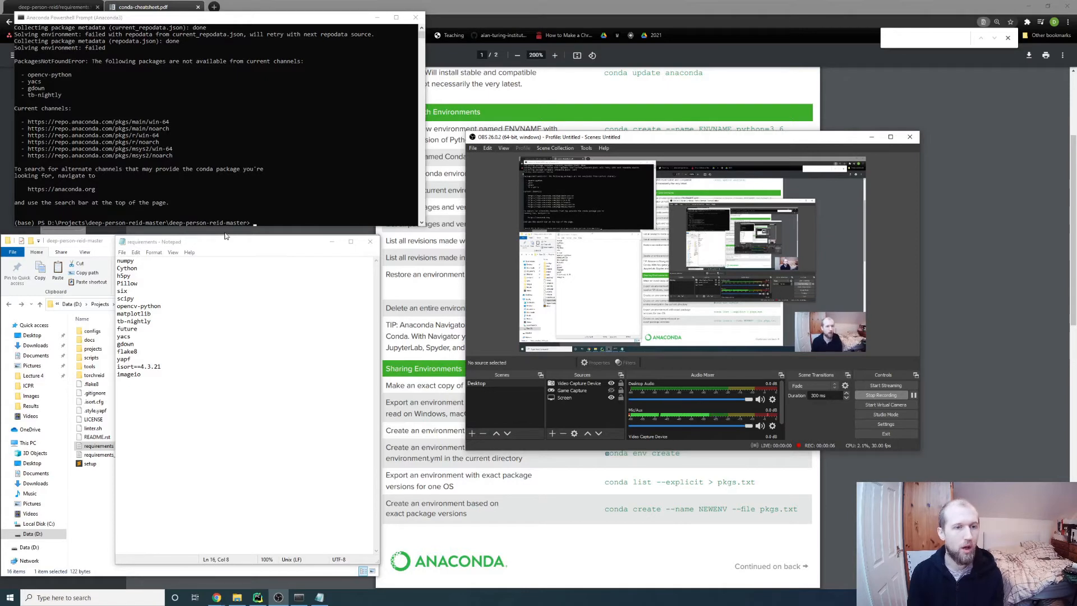
left_click_drag(242, 247, 295, 259)
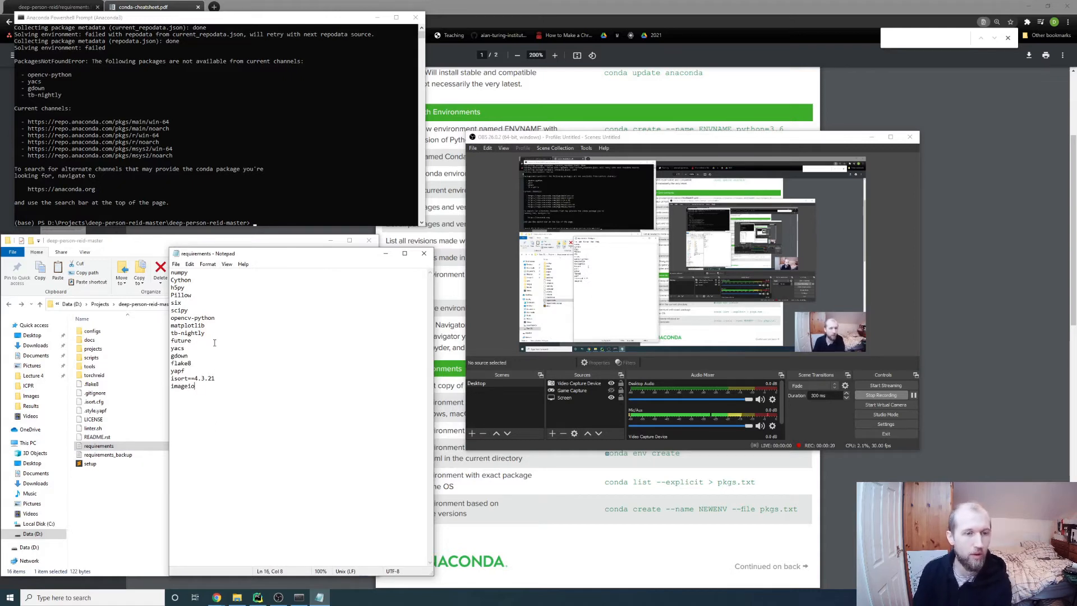
left_click_drag(192, 356, 202, 342)
key("BackSpace")
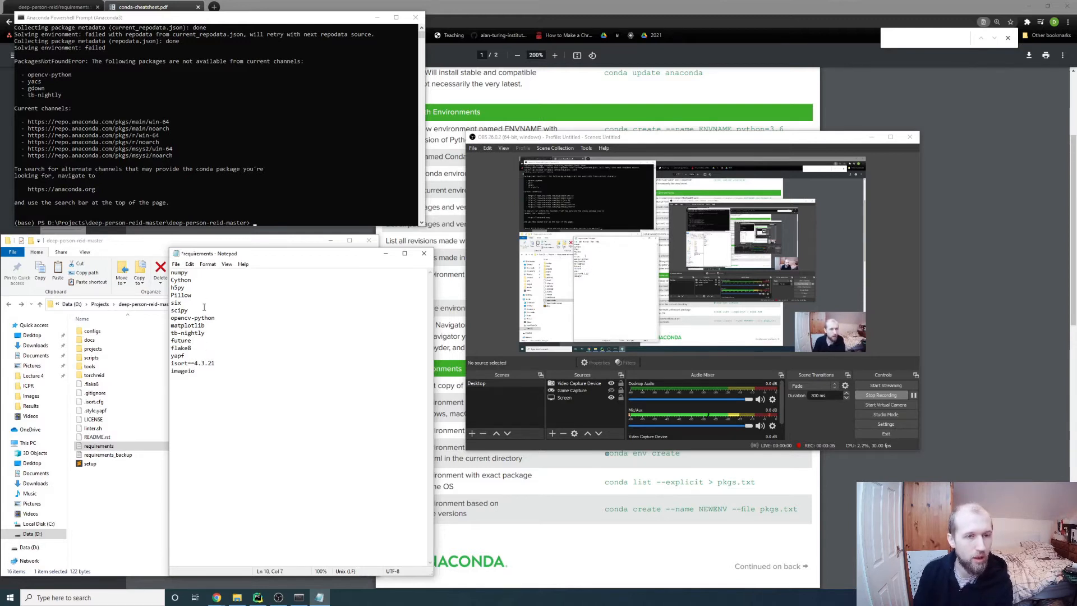
left_click_drag(209, 333, 234, 310)
key("BackSpace")
key("BackSpace")
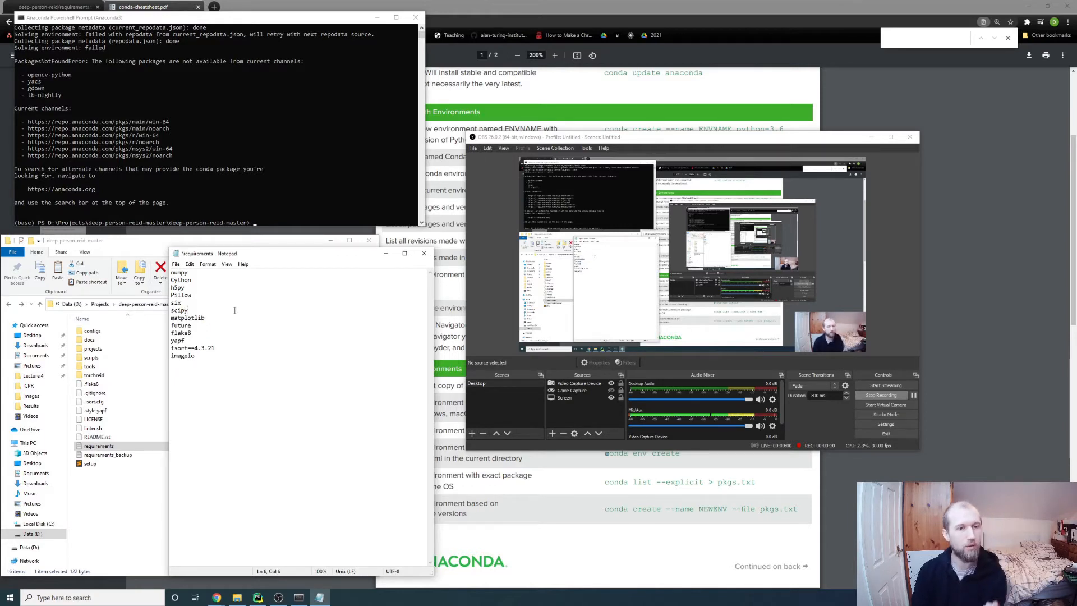
scroll(216, 98, "down", 1)
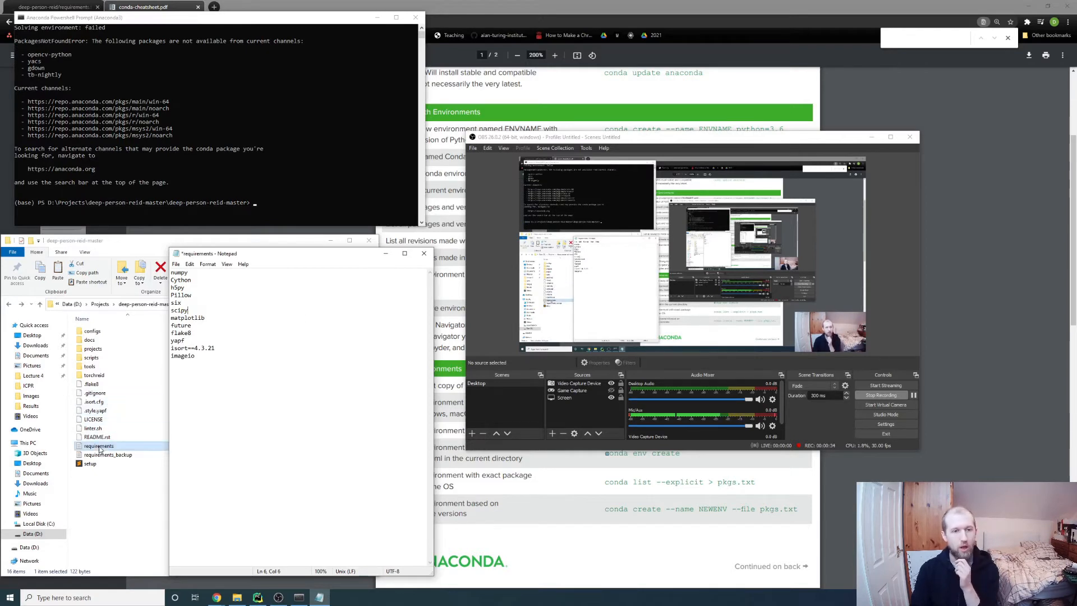
left_click(230, 407)
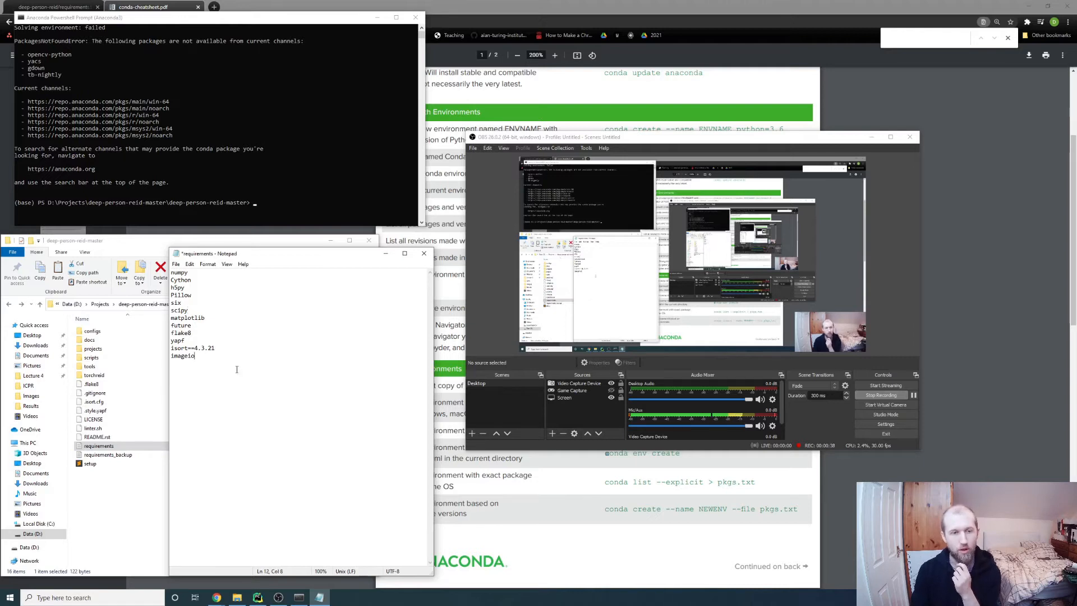
key("ctrl+s")
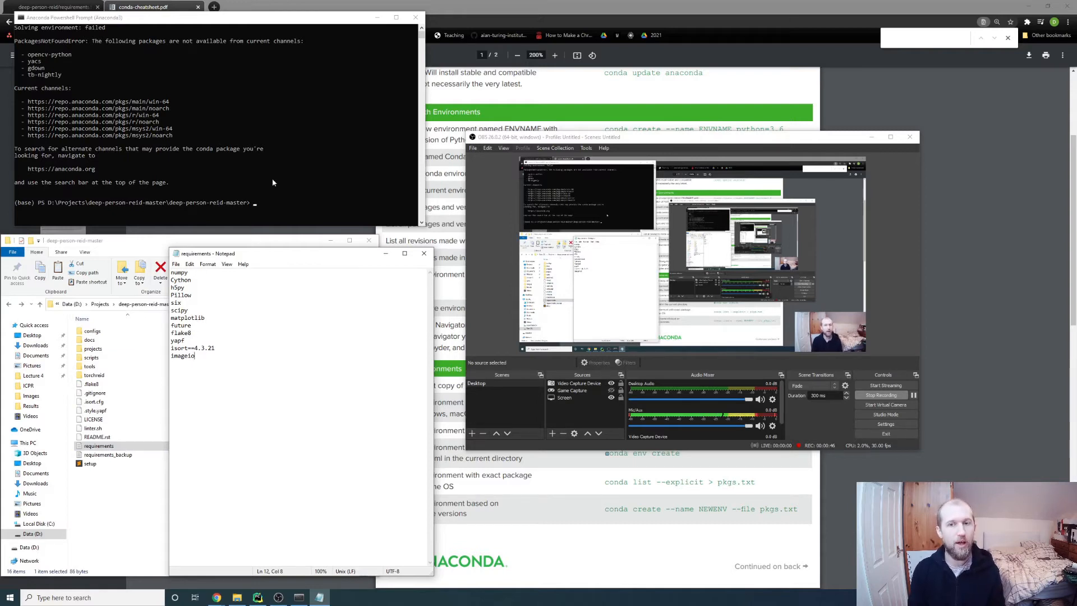
Re-enter the torchreid conda create command from requirements.txt with python=3.7 appended
left_click(56, 77)
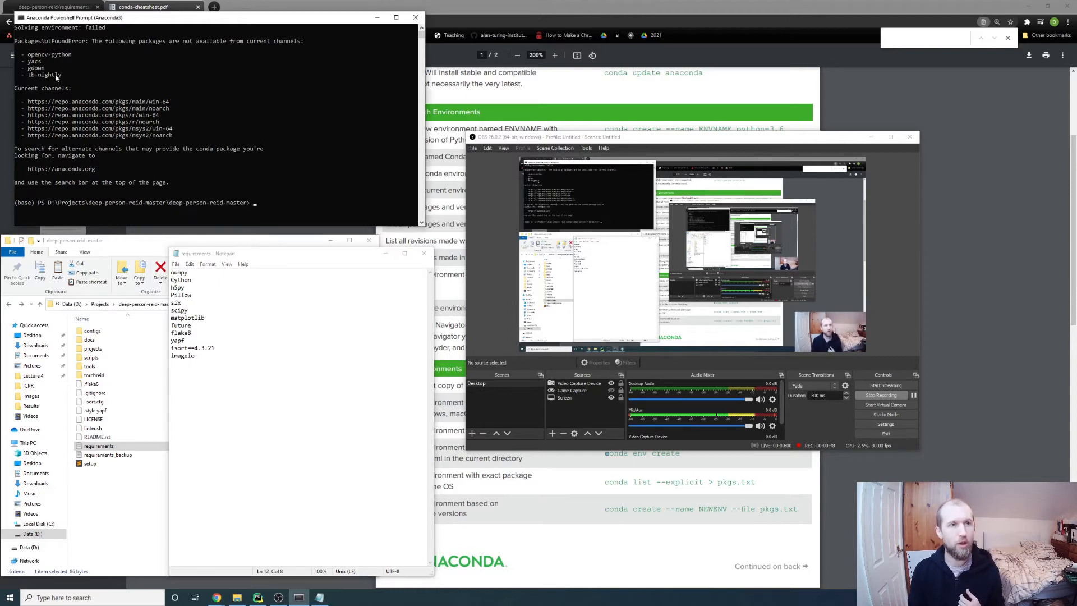
left_click_drag(31, 56, 60, 78)
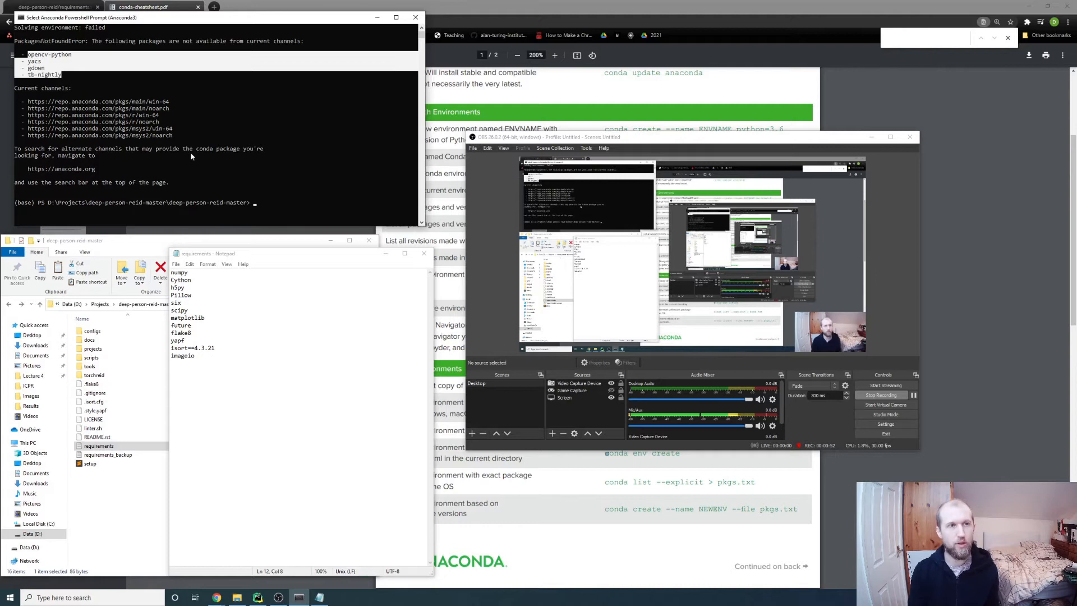
left_click(271, 196)
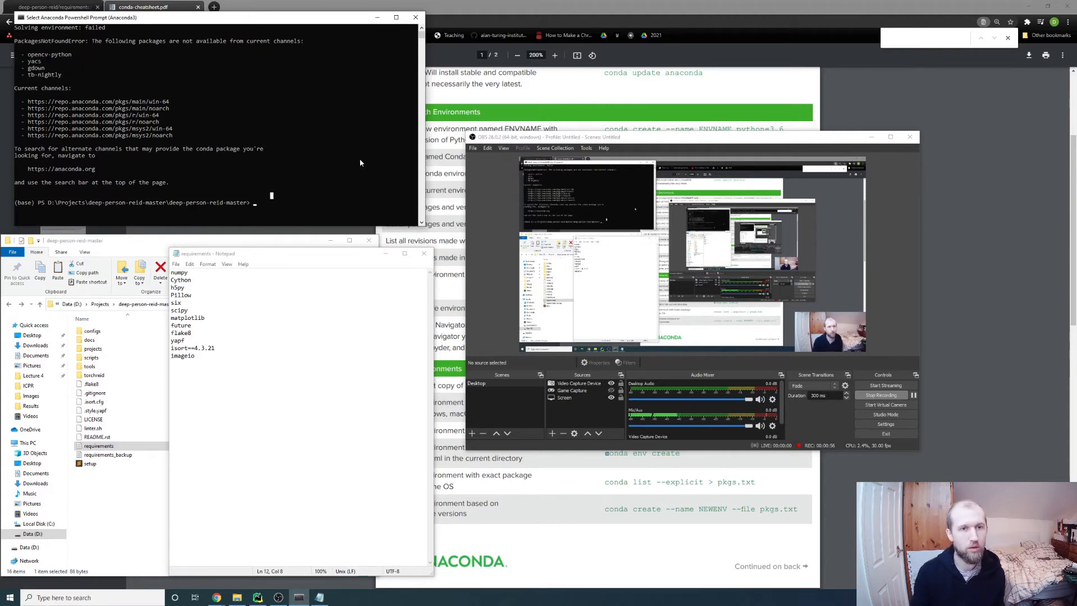
right_click(325, 189)
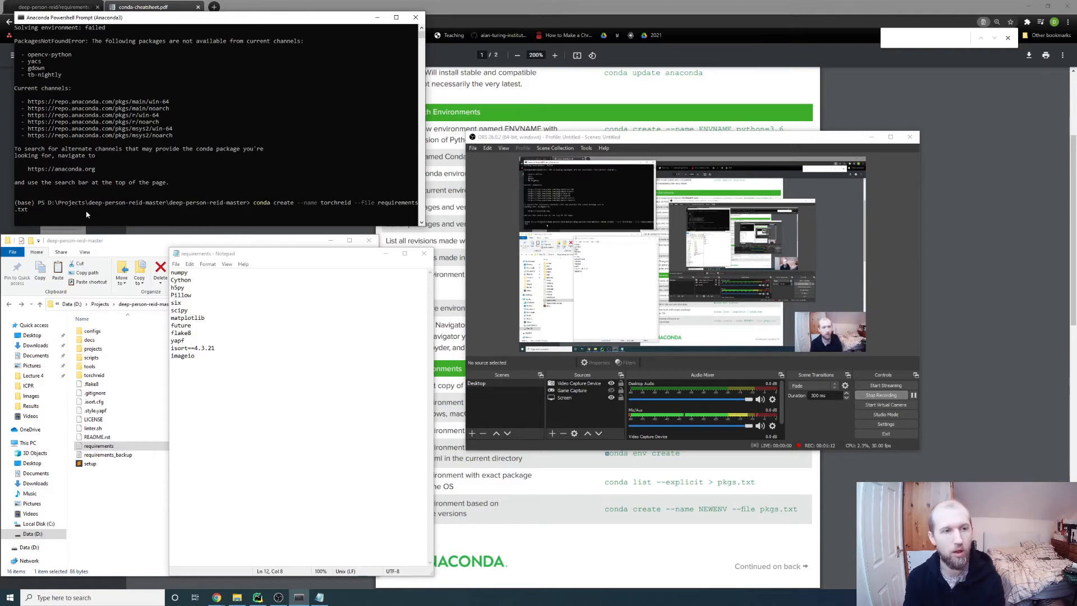
type("ython")
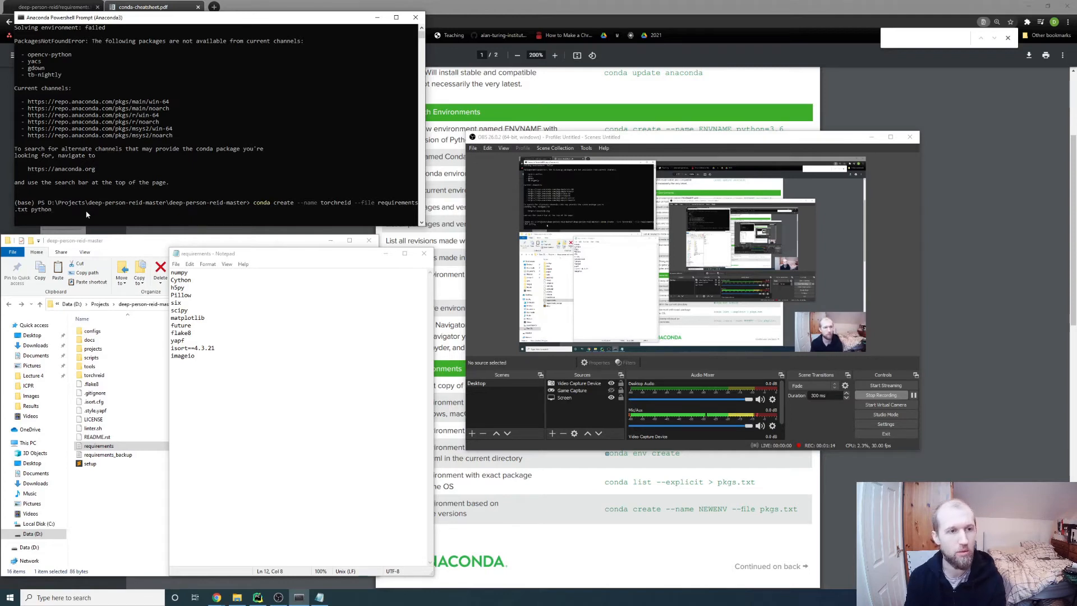
type("=3.7")
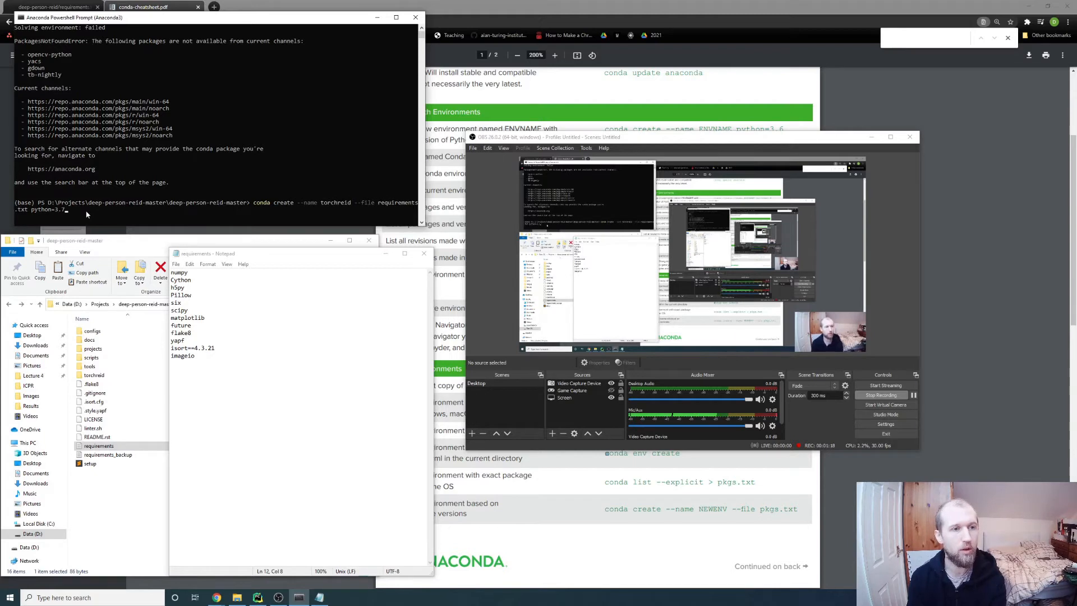
left_click(659, 530)
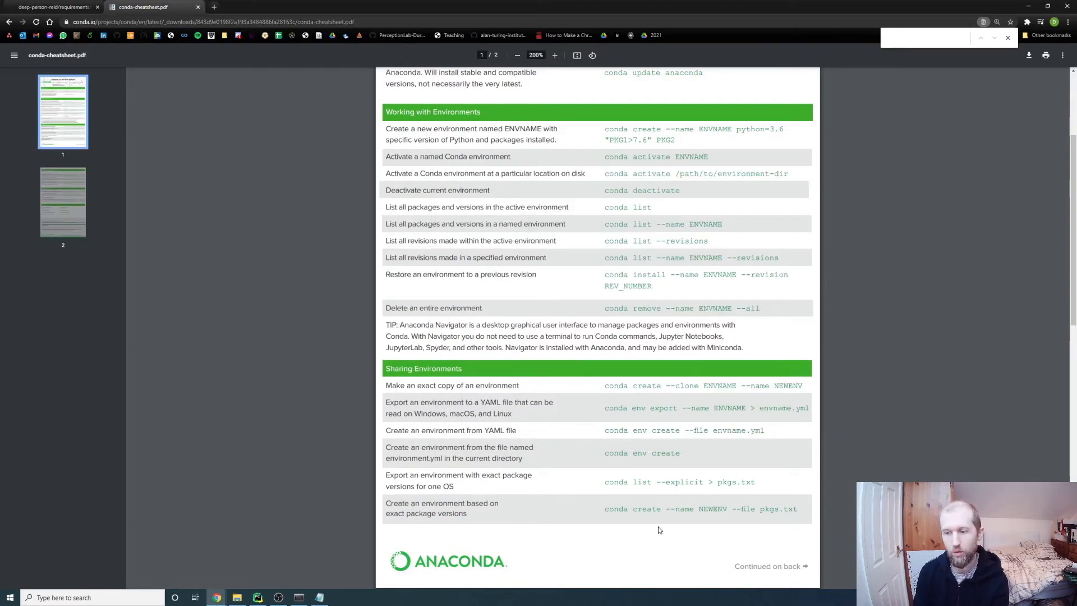
scroll(566, 169, "up", 3)
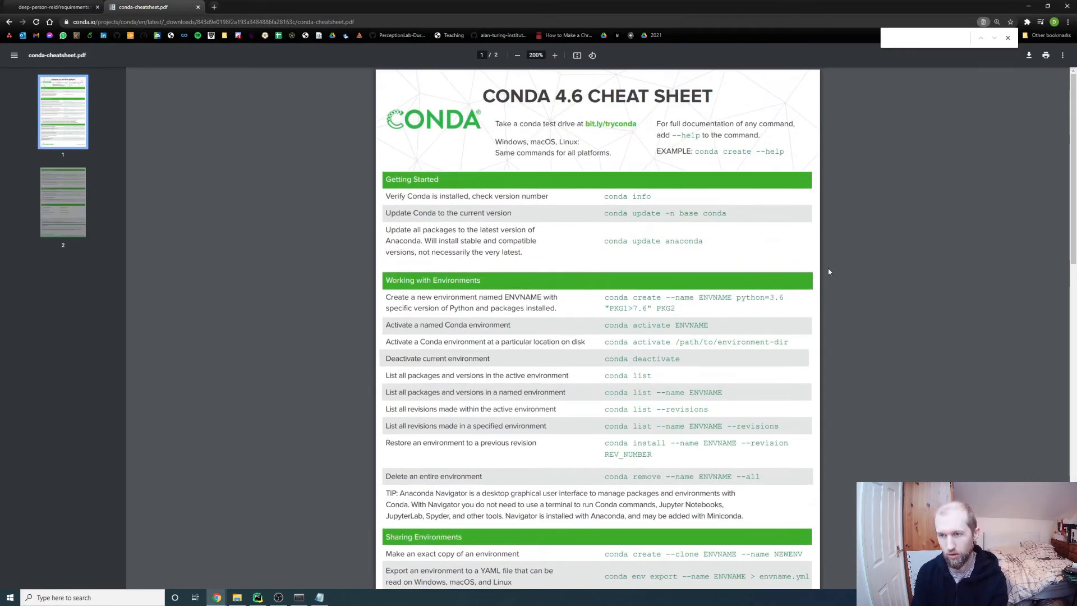
key("alt+Tab")
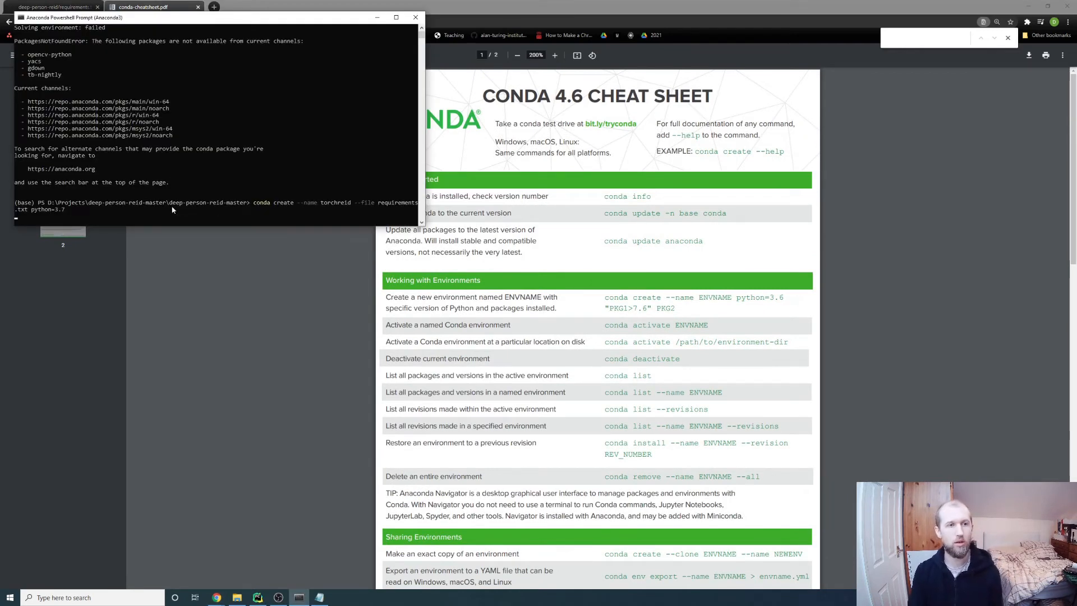
Confirm installing the listed packages into the new torchreid environment
scroll(85, 150, "up", 5)
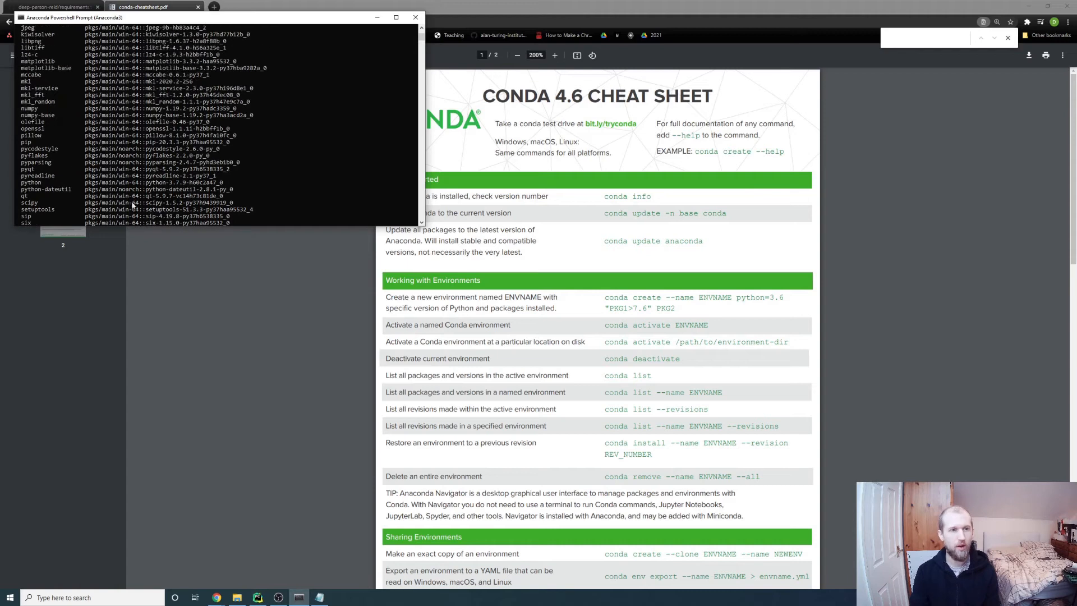
left_click_drag(133, 226, 137, 463)
scroll(182, 298, "up", 16)
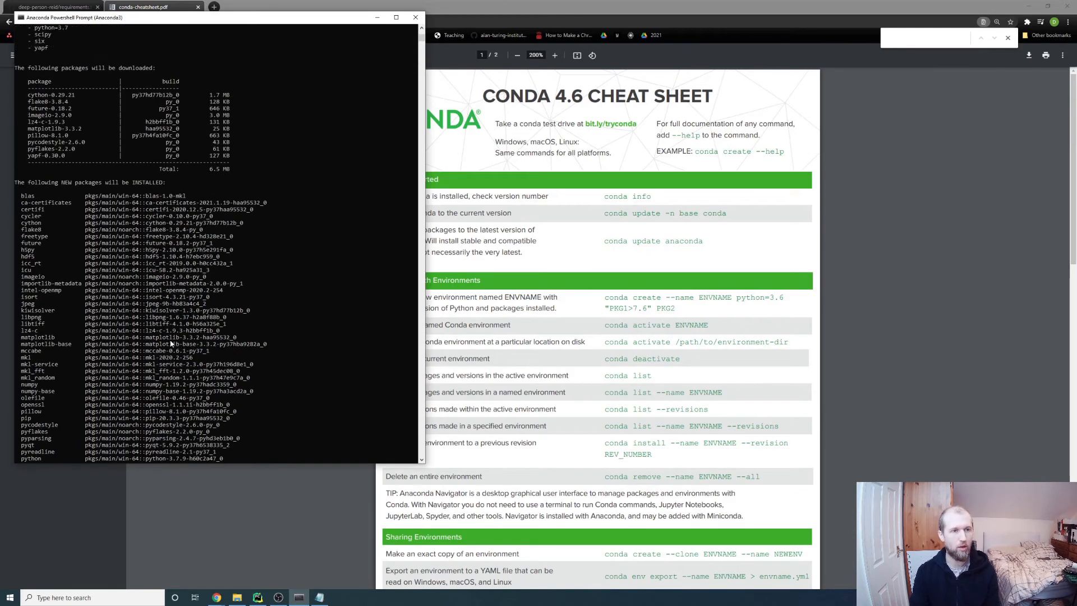
scroll(239, 250, "down", 20)
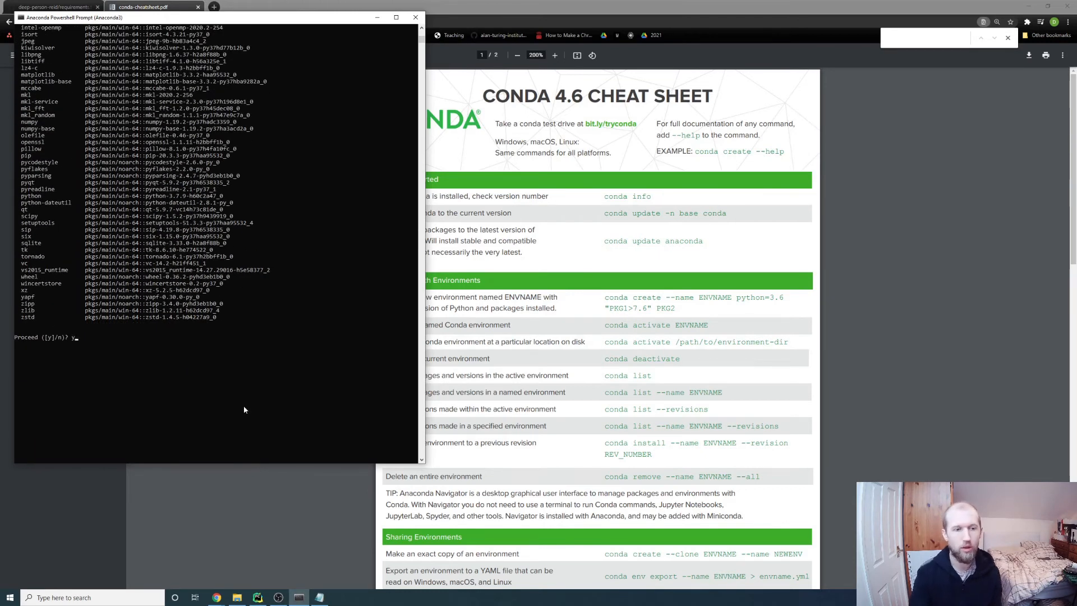
key("Return")
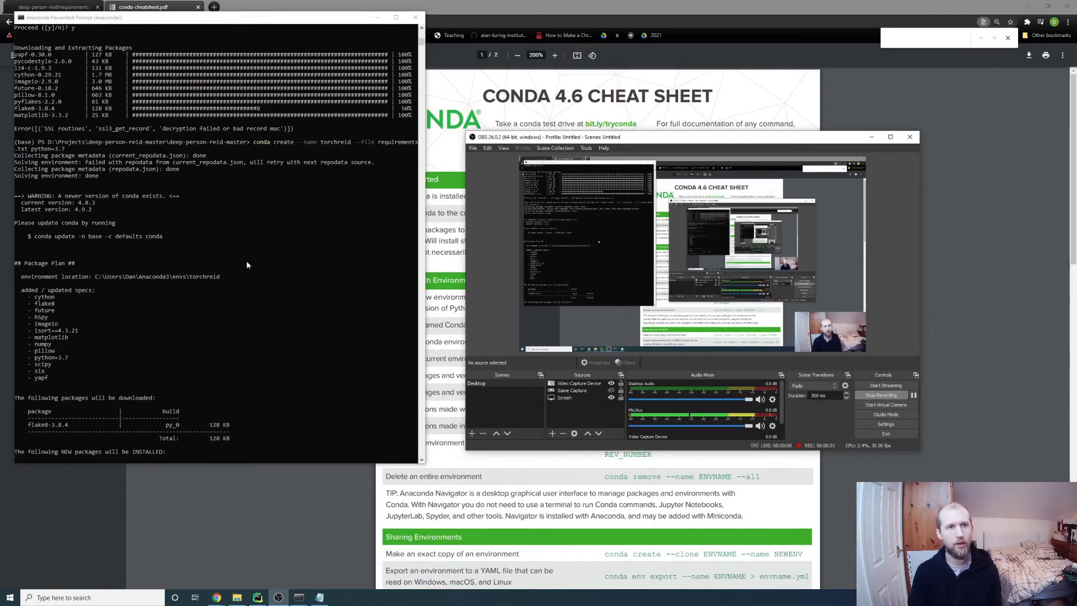
scroll(247, 264, "up", 1)
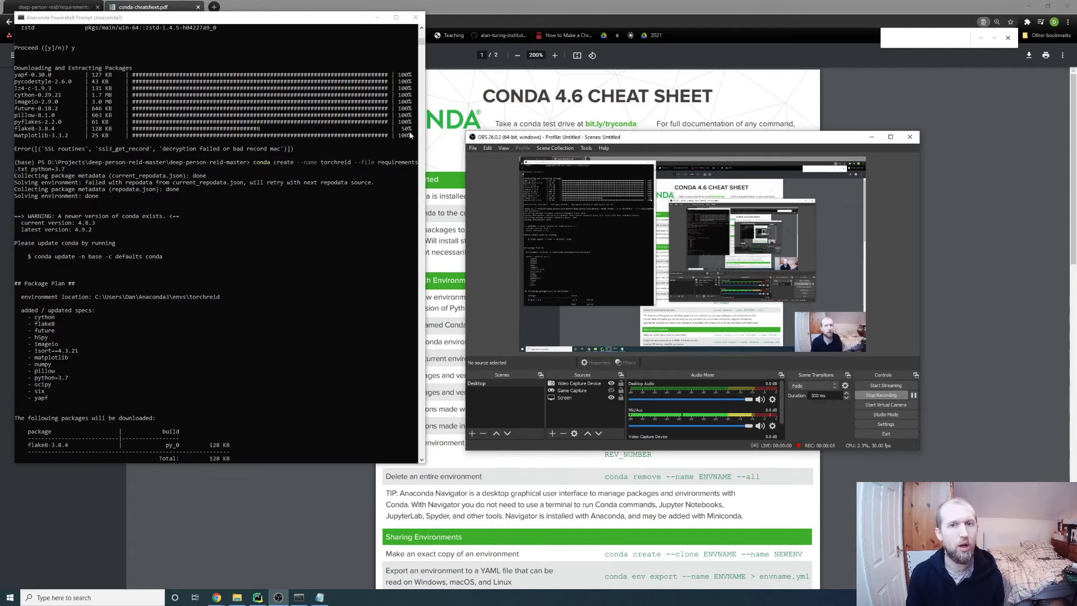
Run 'conda activate torchreid' so the prompt shows (torchreid)
left_click(352, 130)
scroll(198, 272, "down", 20)
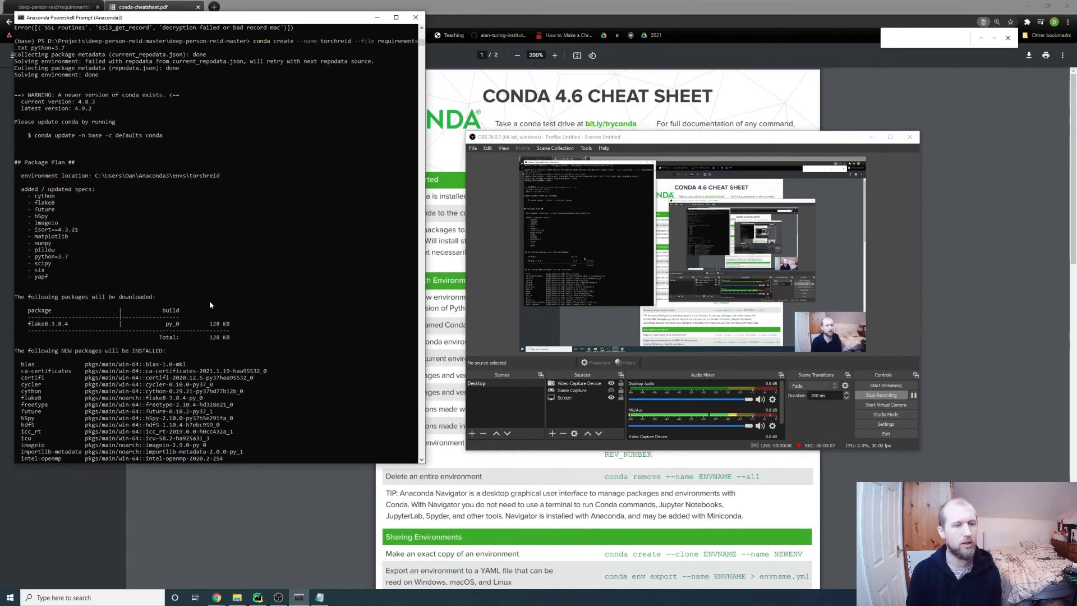
scroll(258, 328, "down", 7)
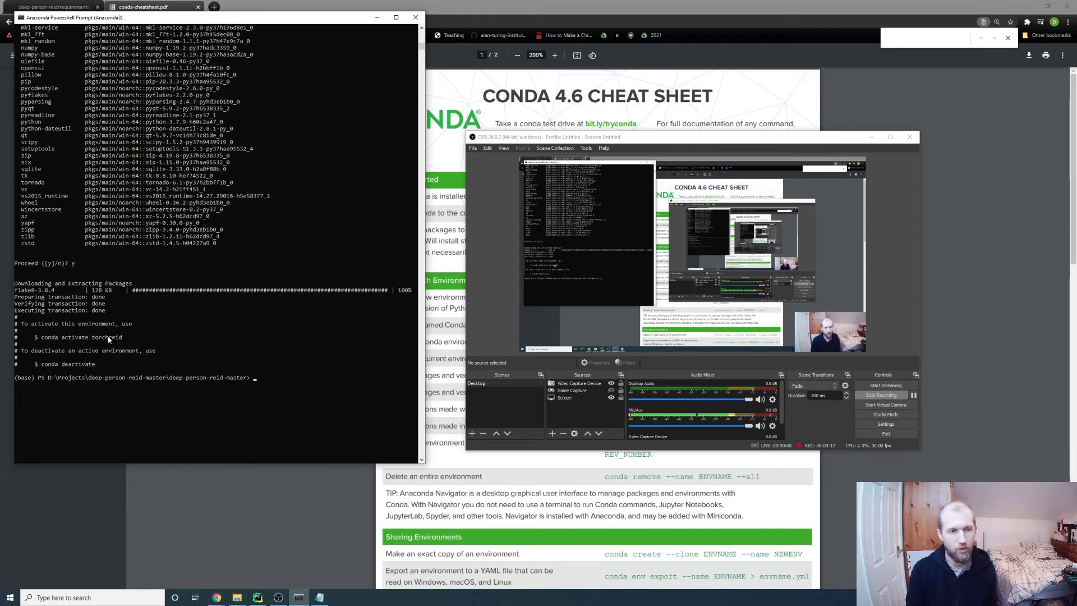
type("conda activa")
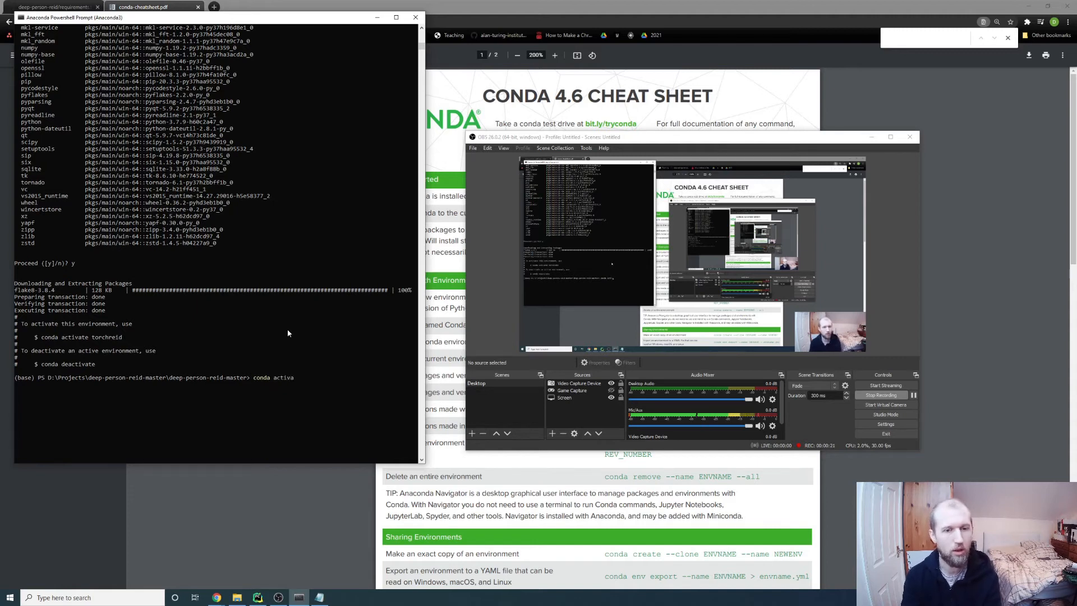
type("te torchreid")
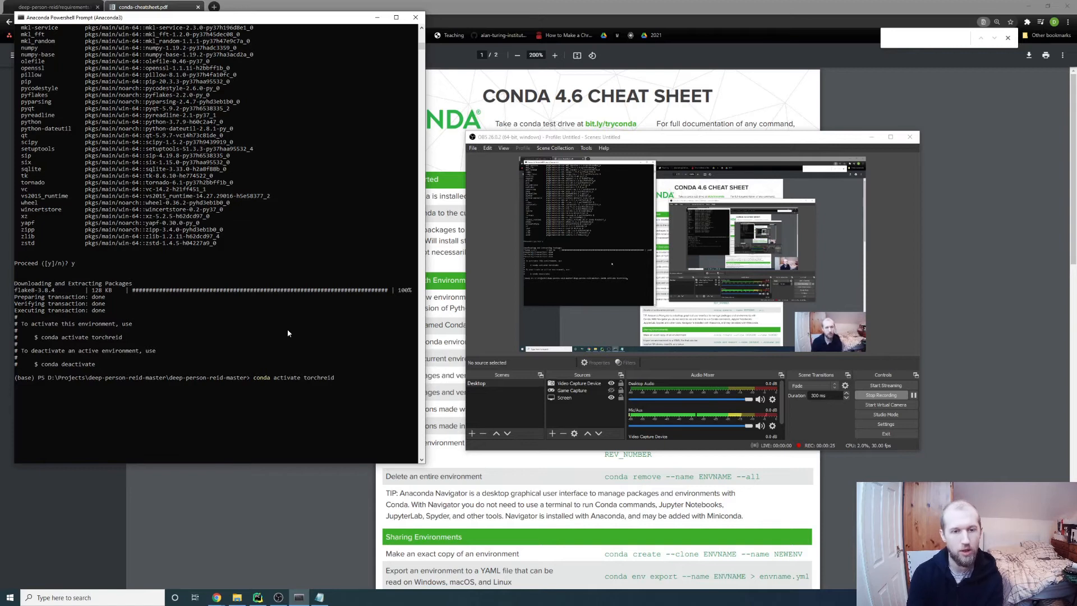
key("Return")
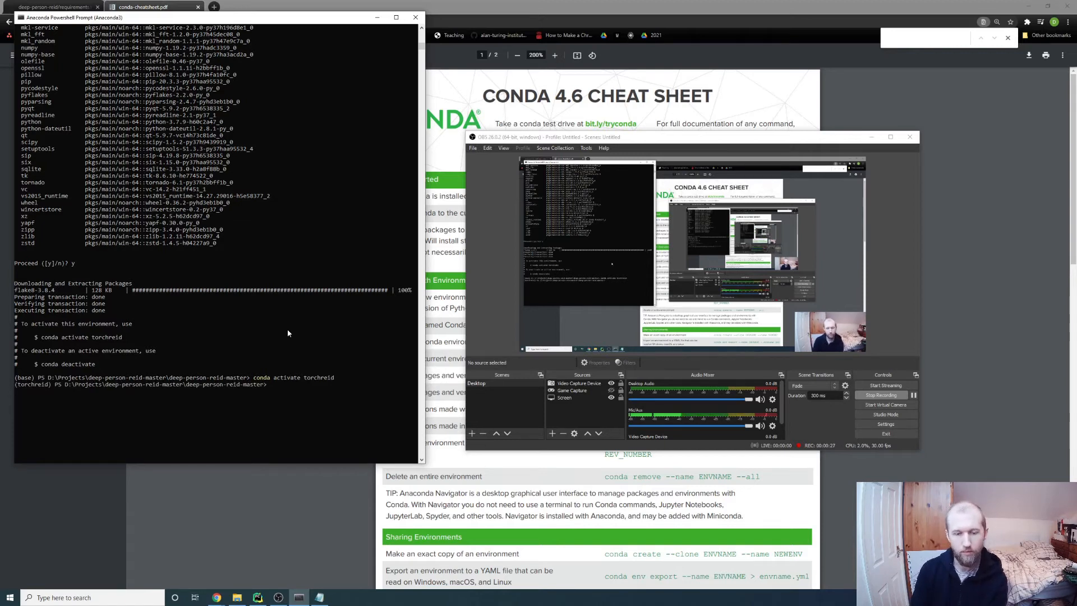
left_click(258, 598)
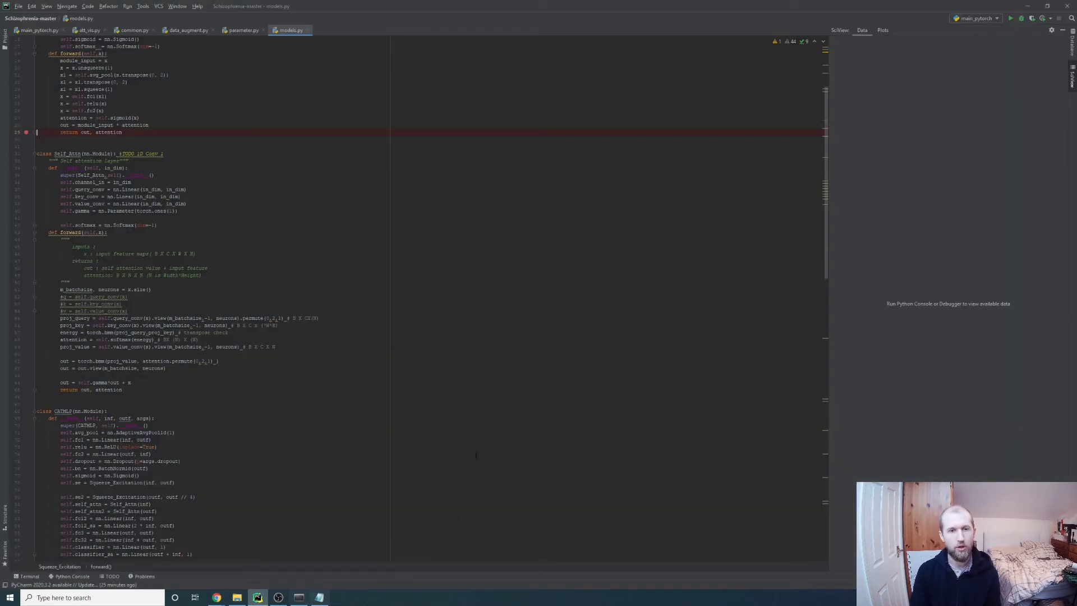
Start a new project from PyCharm's File menu
left_click(22, 8)
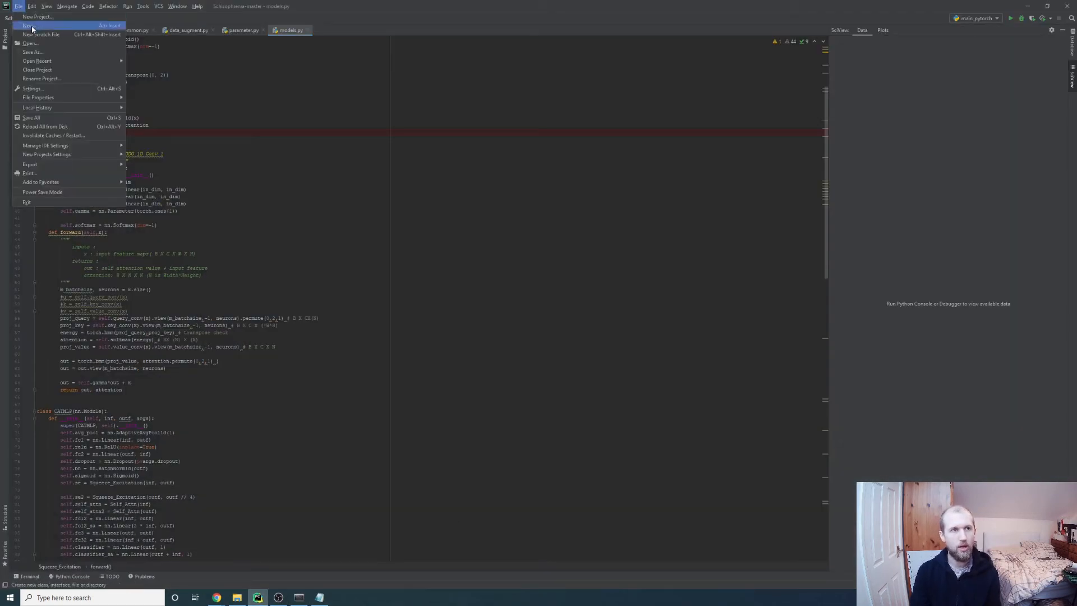
left_click(31, 27)
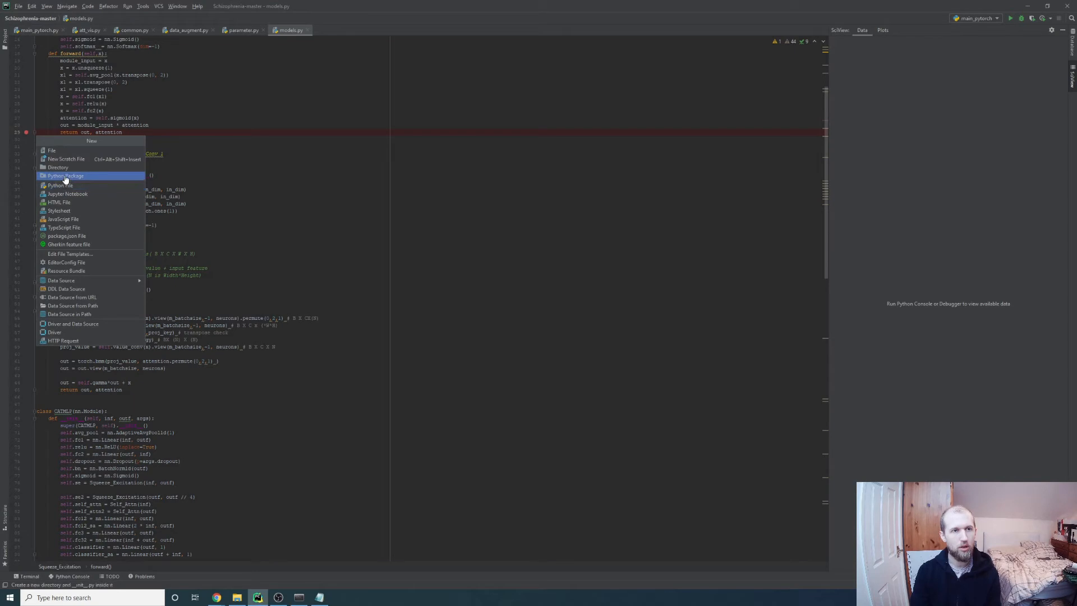
left_click(21, 8)
left_click(32, 9)
left_click(19, 7)
left_click(34, 17)
left_click(300, 598)
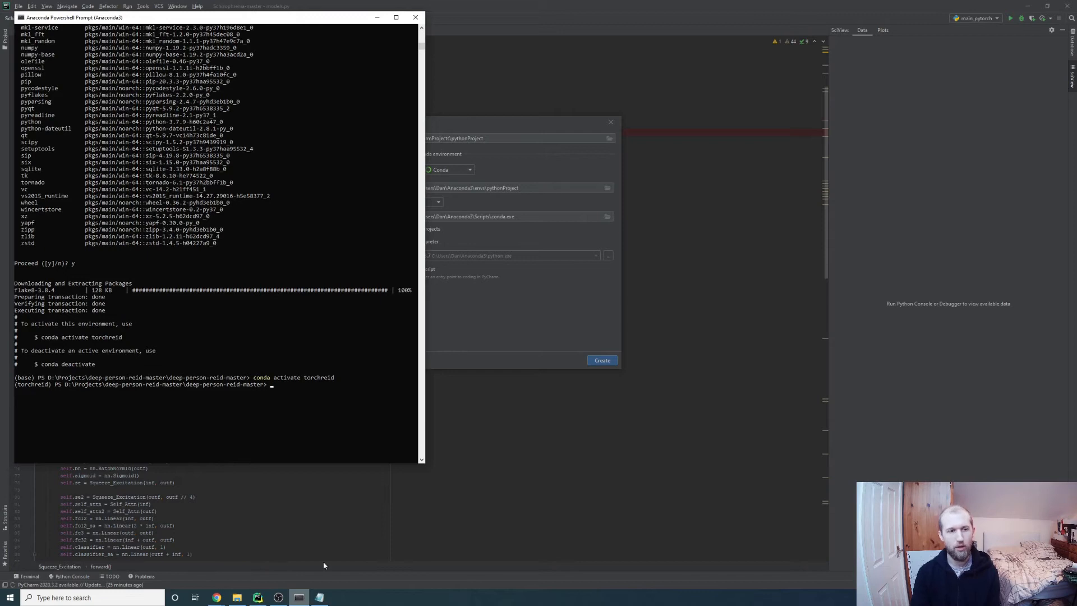
left_click(486, 300)
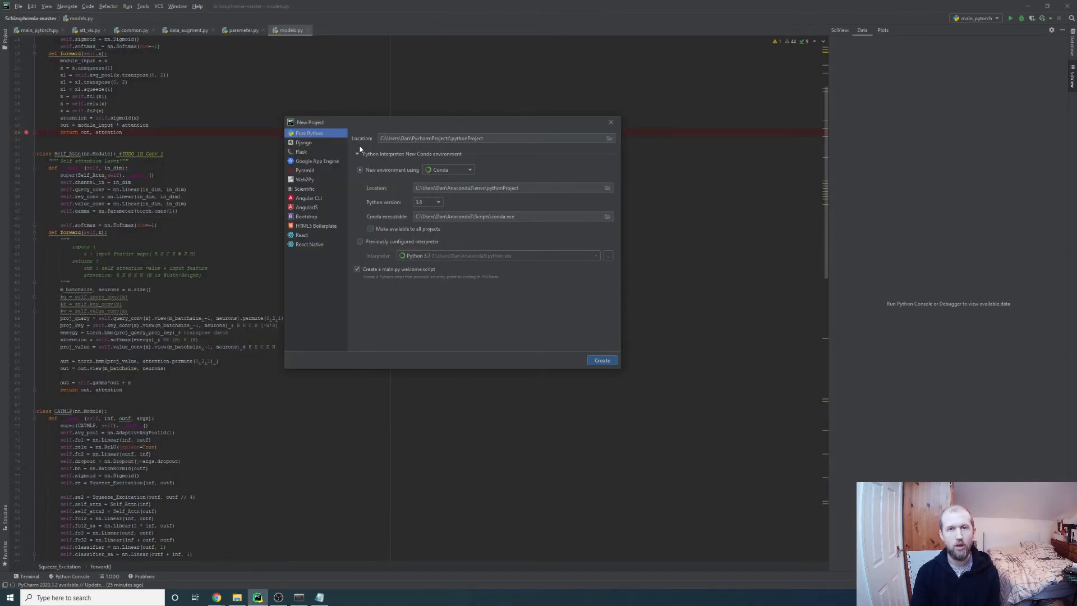
Set the location to the nested deep-person-reid-master folder on D:\Projects and choose Previously configured interpreter
left_click(609, 138)
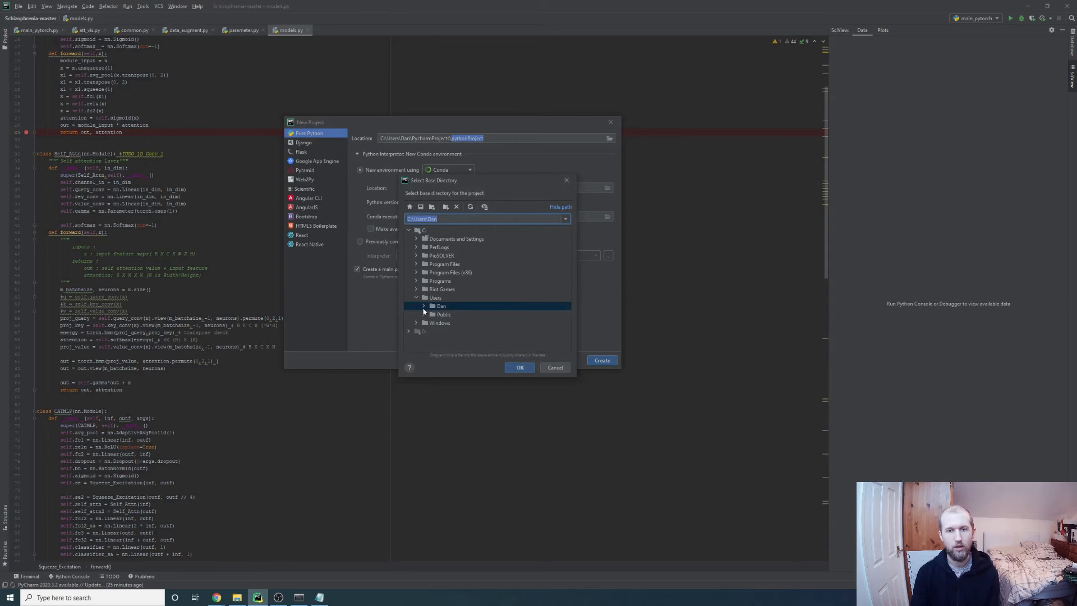
left_click(424, 306)
scroll(425, 278, "up", 1)
left_click(416, 279)
left_click(409, 315)
scroll(445, 300, "down", 2)
left_click(417, 340)
scroll(441, 309, "down", 3)
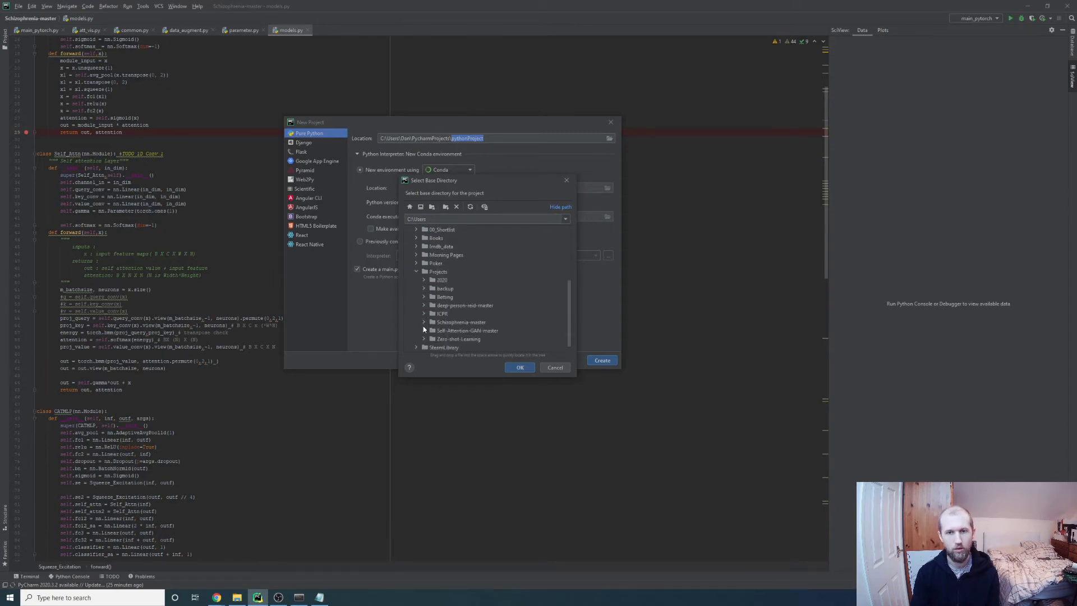
left_click(424, 305)
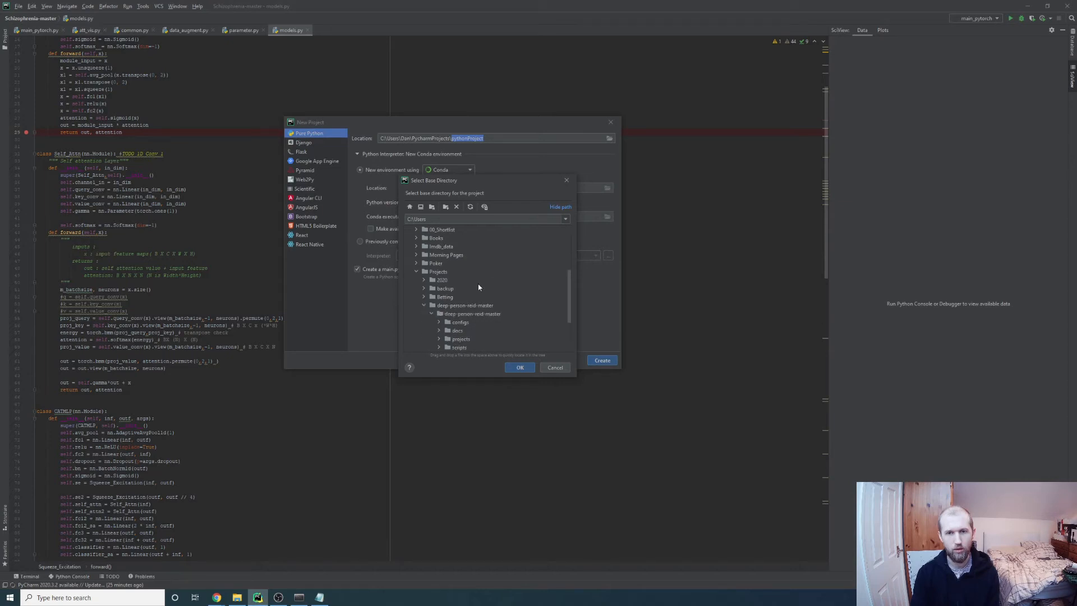
left_click(456, 248)
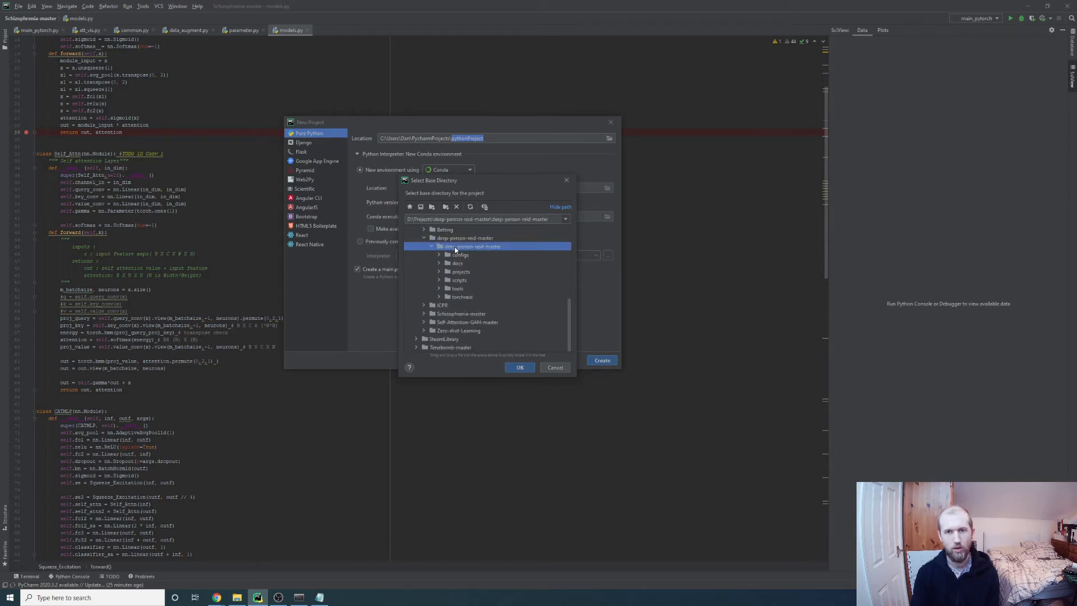
left_click(522, 369)
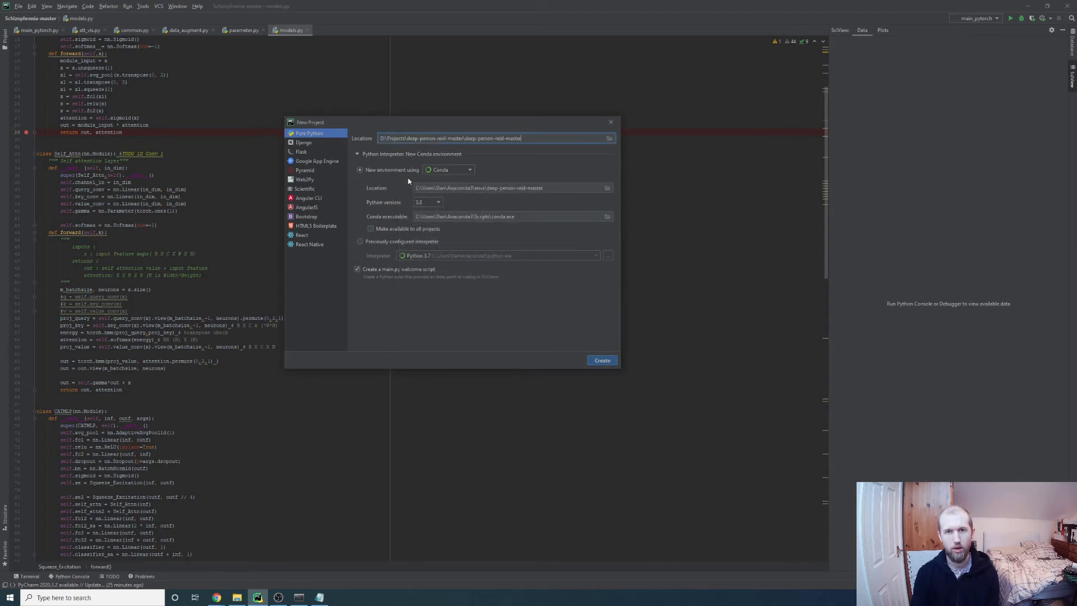
left_click(457, 169)
left_click(364, 242)
Add the torchreid conda environment's python.exe as the interpreter, available to all projects
left_click(462, 256)
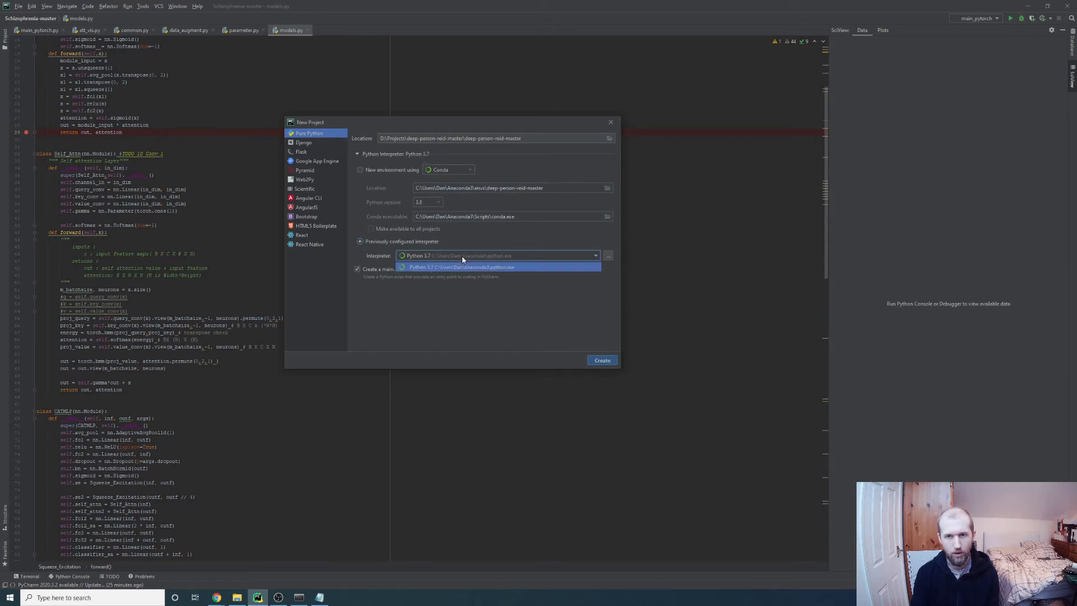
left_click(575, 261)
left_click(608, 256)
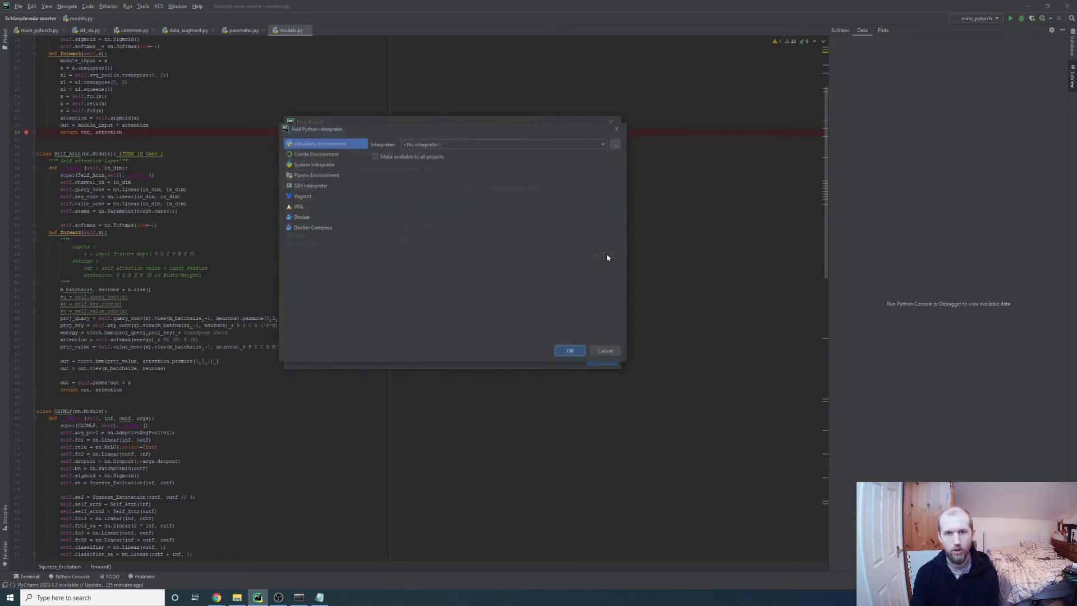
left_click_drag(411, 129, 496, 286)
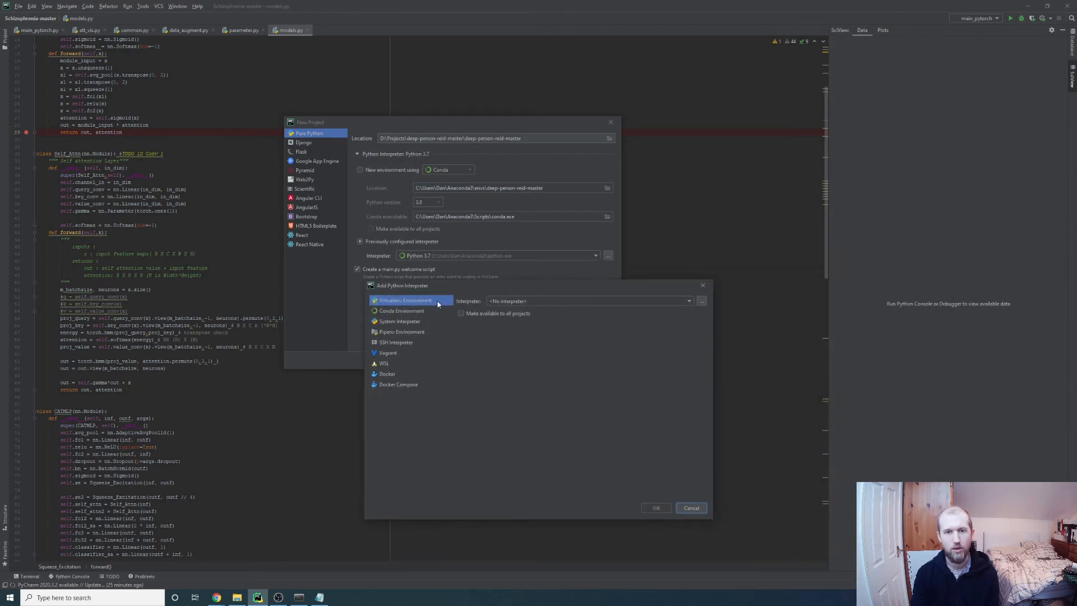
left_click(398, 314)
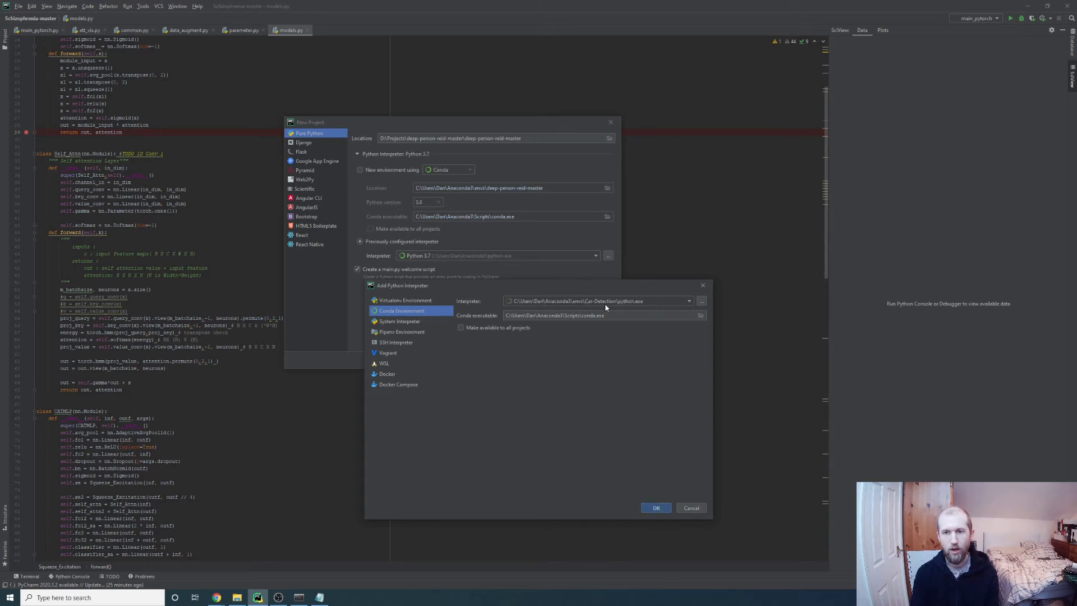
left_click(690, 303)
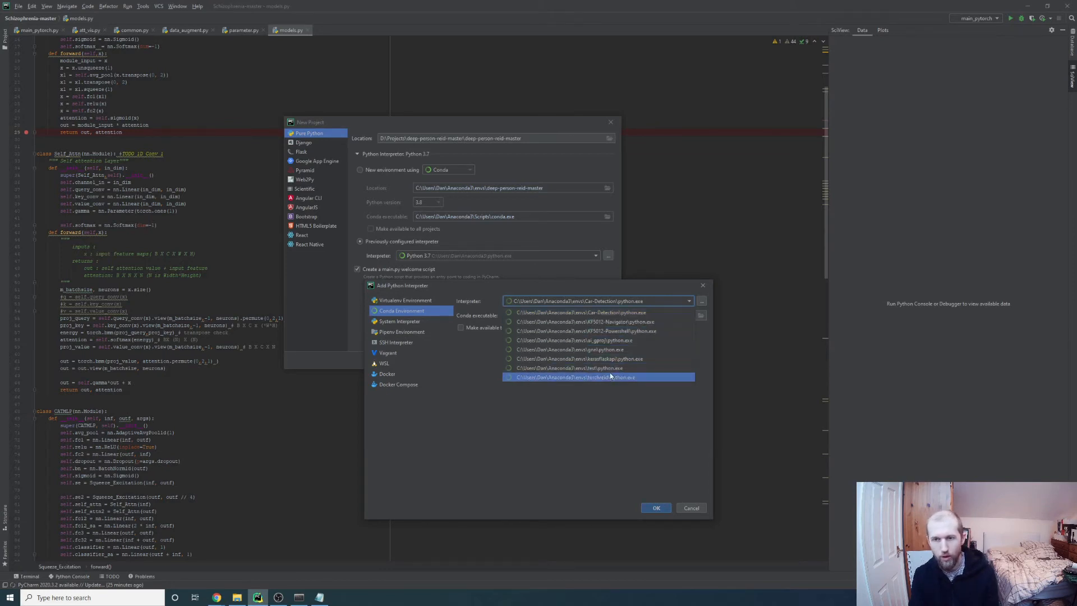
left_click(582, 379)
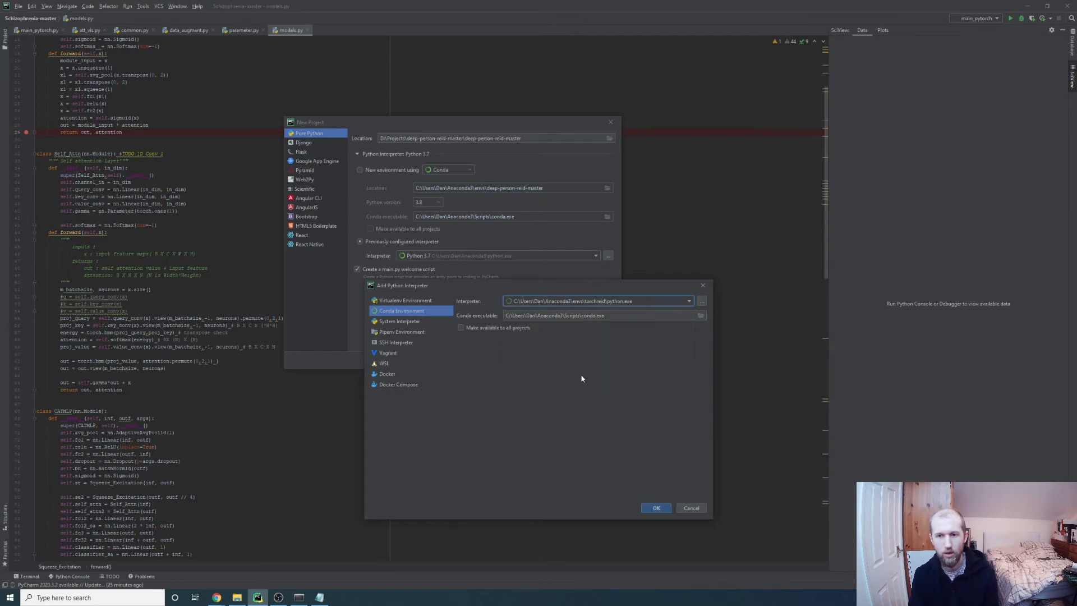
left_click(462, 331)
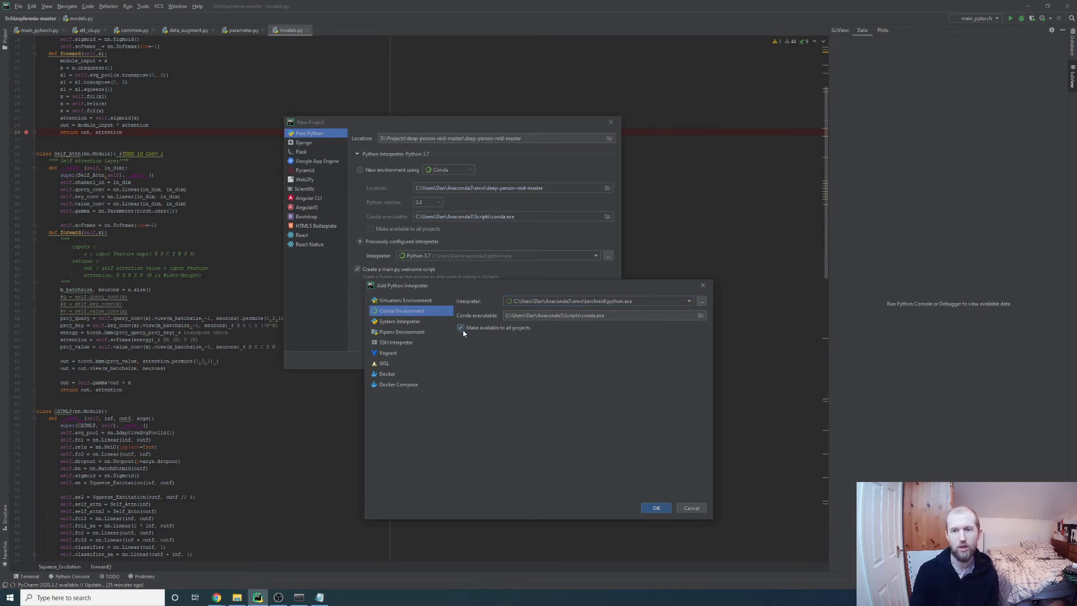
left_click(648, 509)
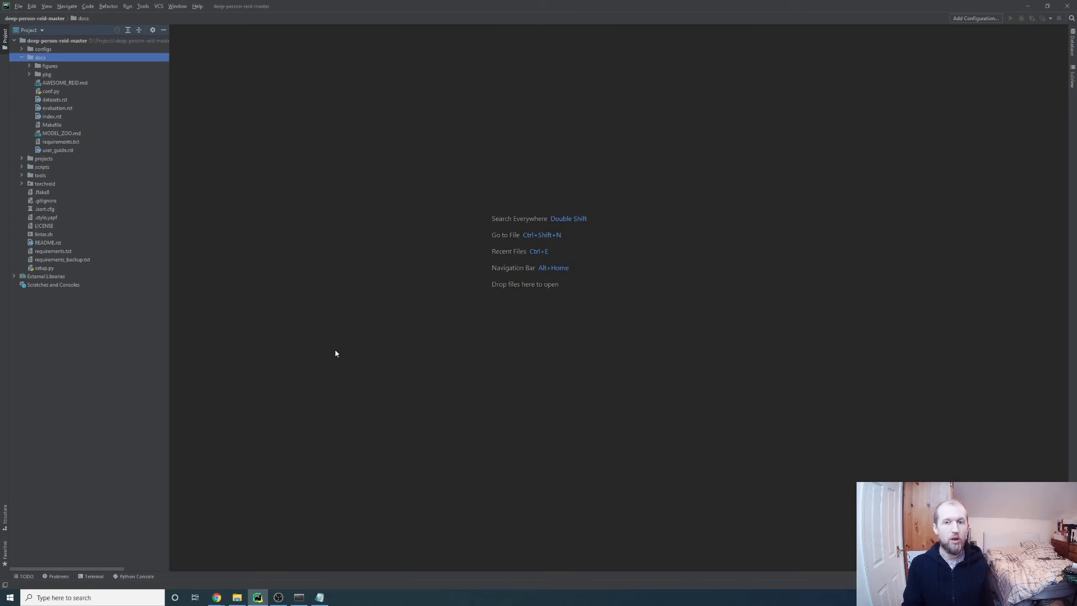
Verify in Settings that the Python 3.7 (torchreid) interpreter lists packages like cython, h5py, imageio
left_click(20, 6)
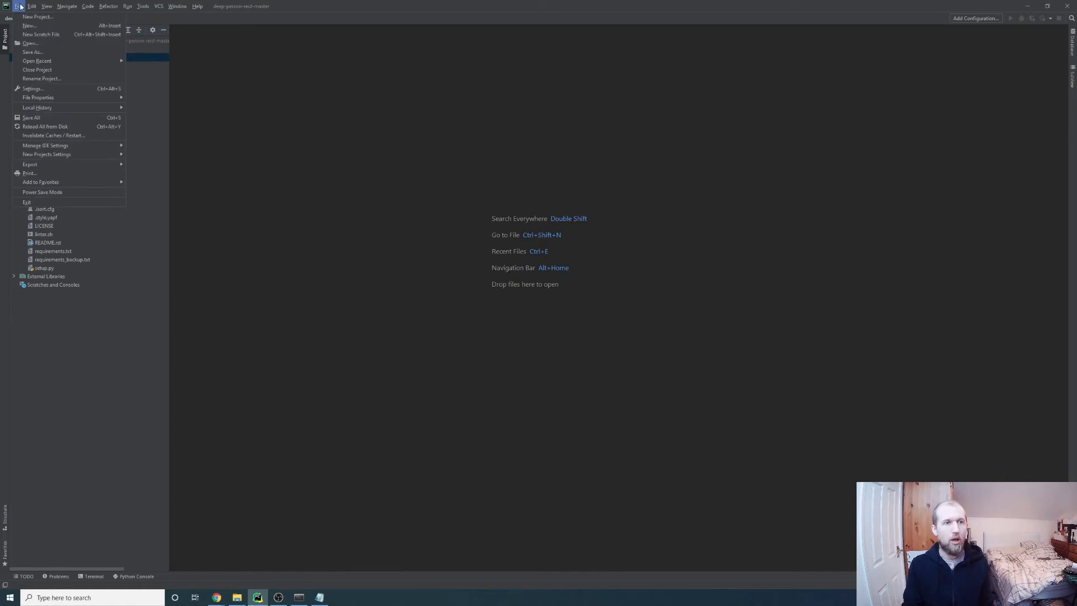
left_click(46, 90)
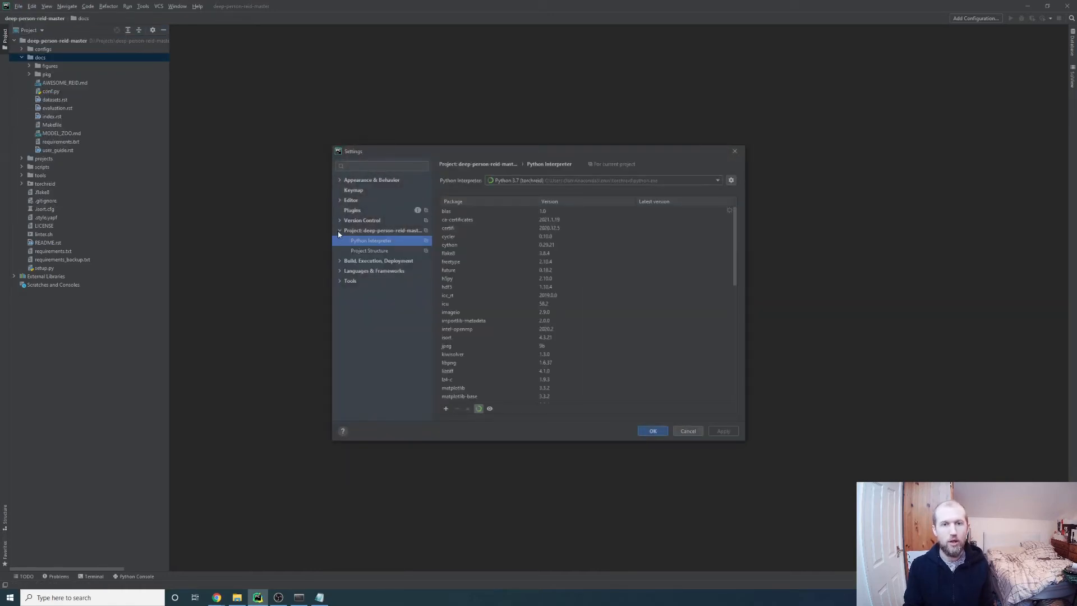
left_click(339, 230)
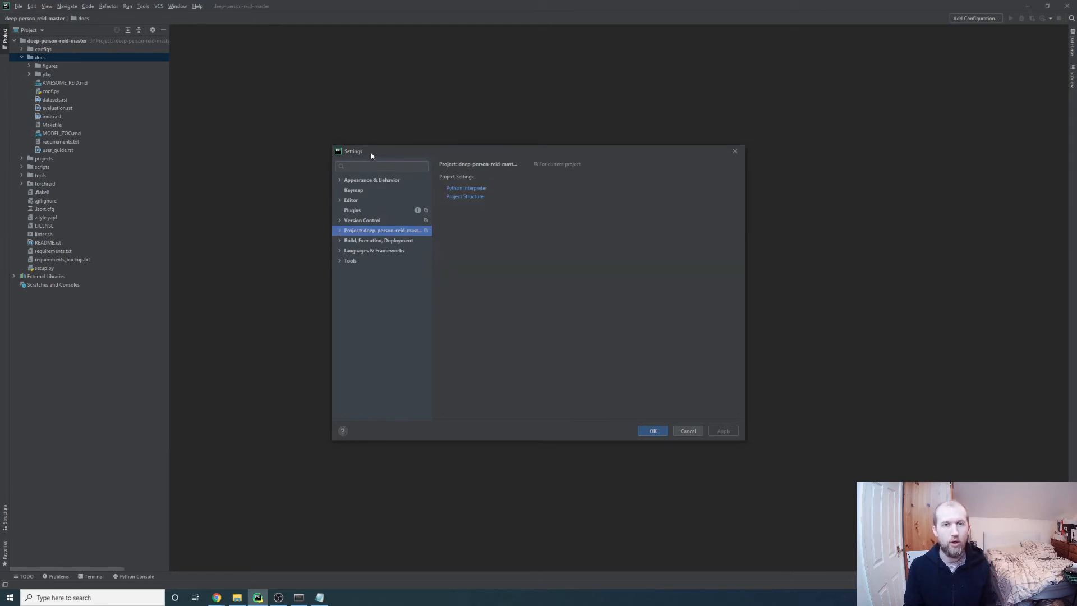
left_click(340, 230)
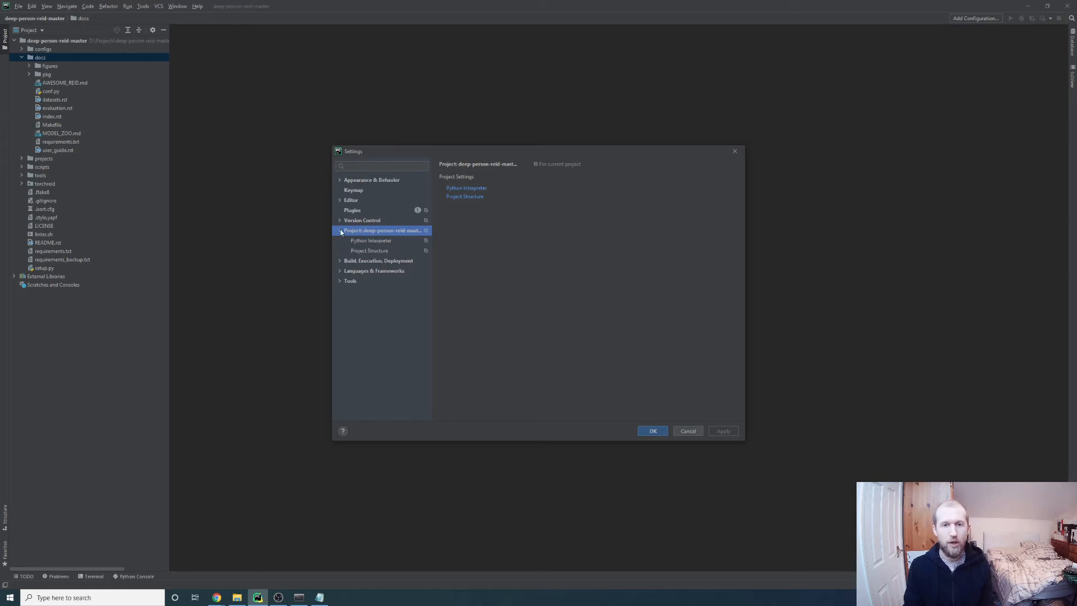
left_click(466, 189)
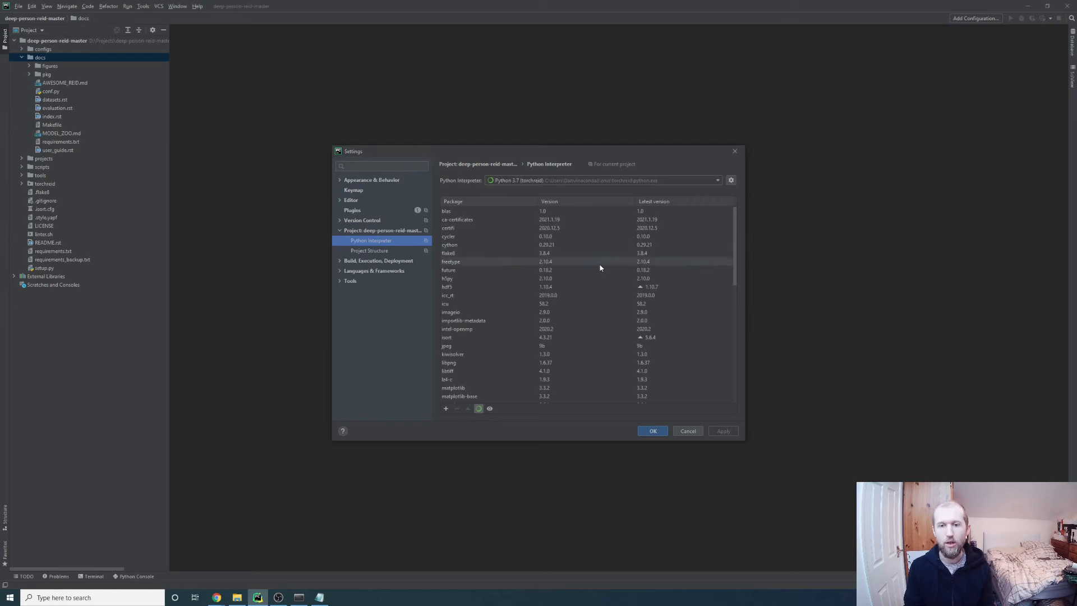
scroll(617, 337, "down", 5)
left_click(653, 434)
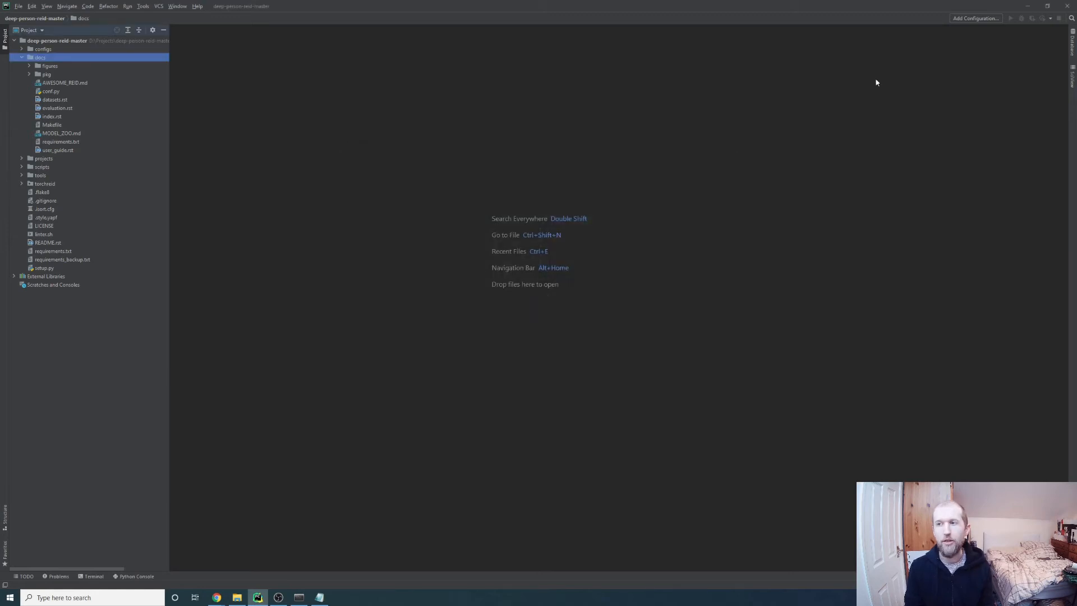
left_click(978, 20)
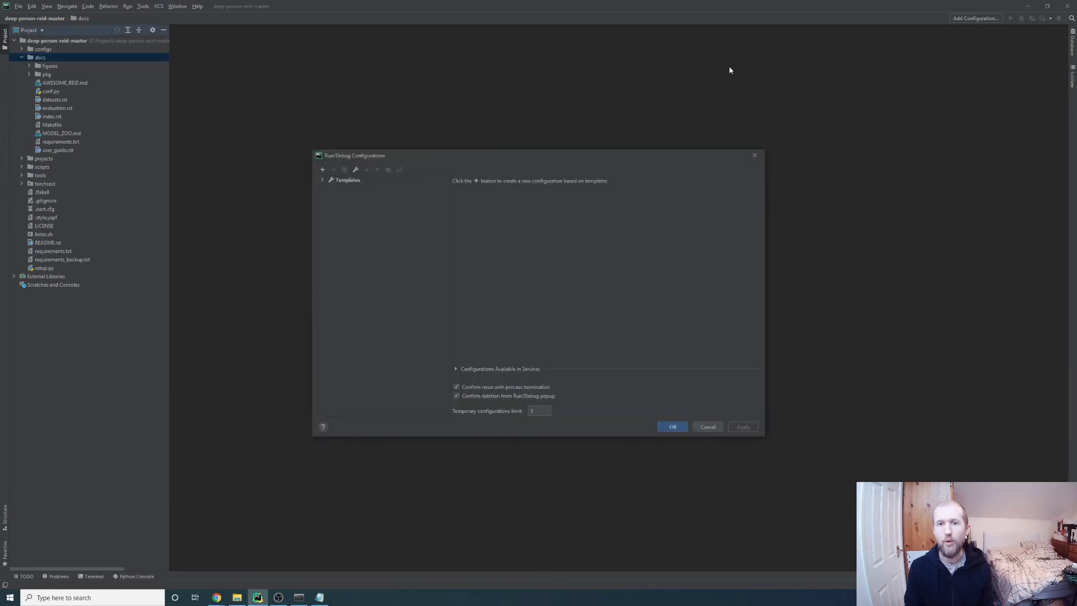
left_click(323, 180)
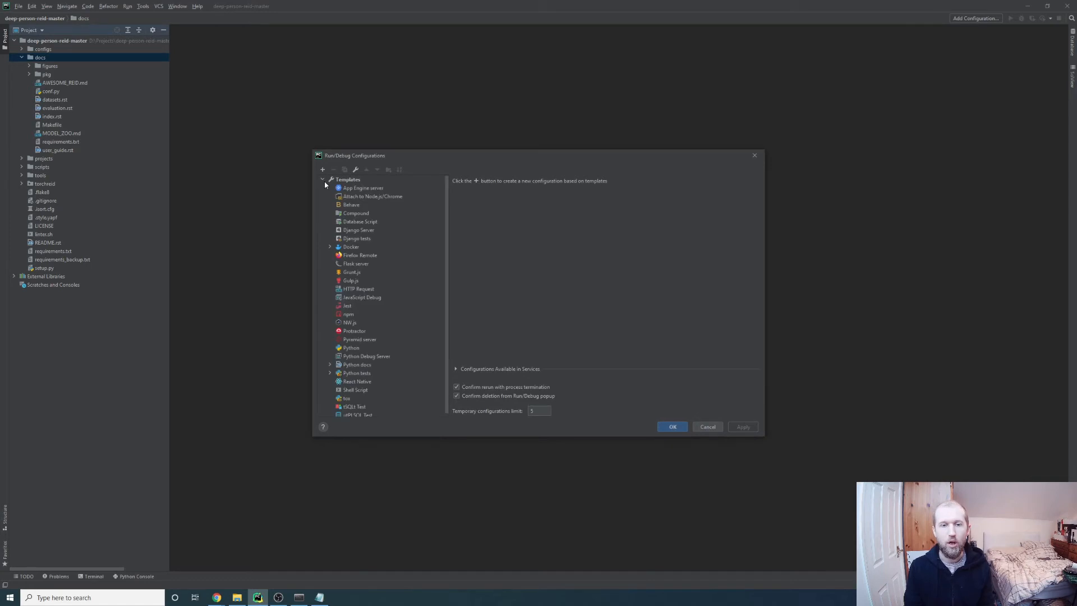
scroll(372, 238, "down", 1)
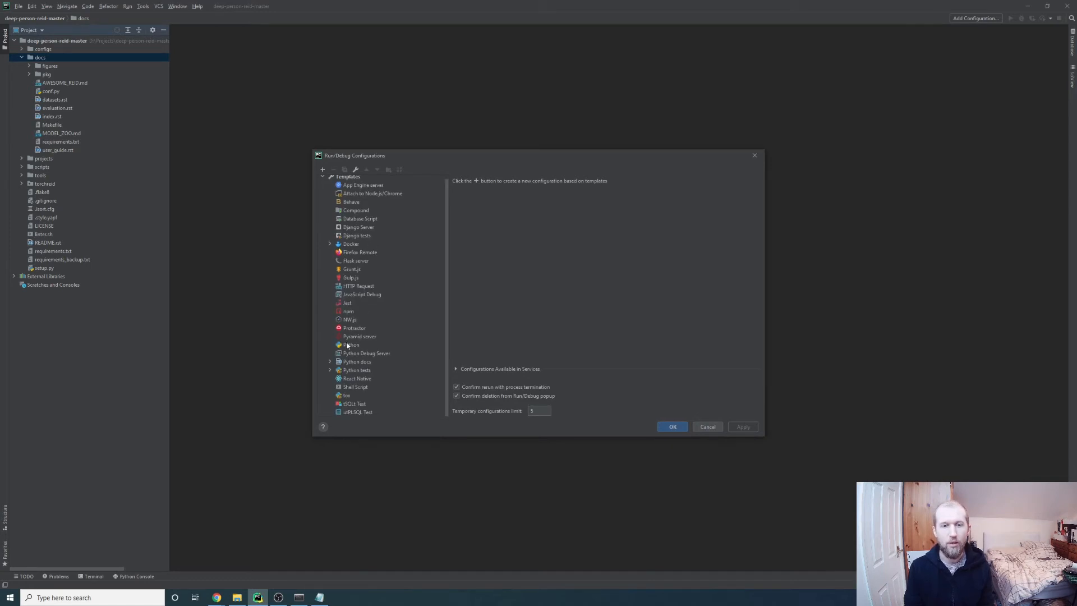
left_click(323, 169)
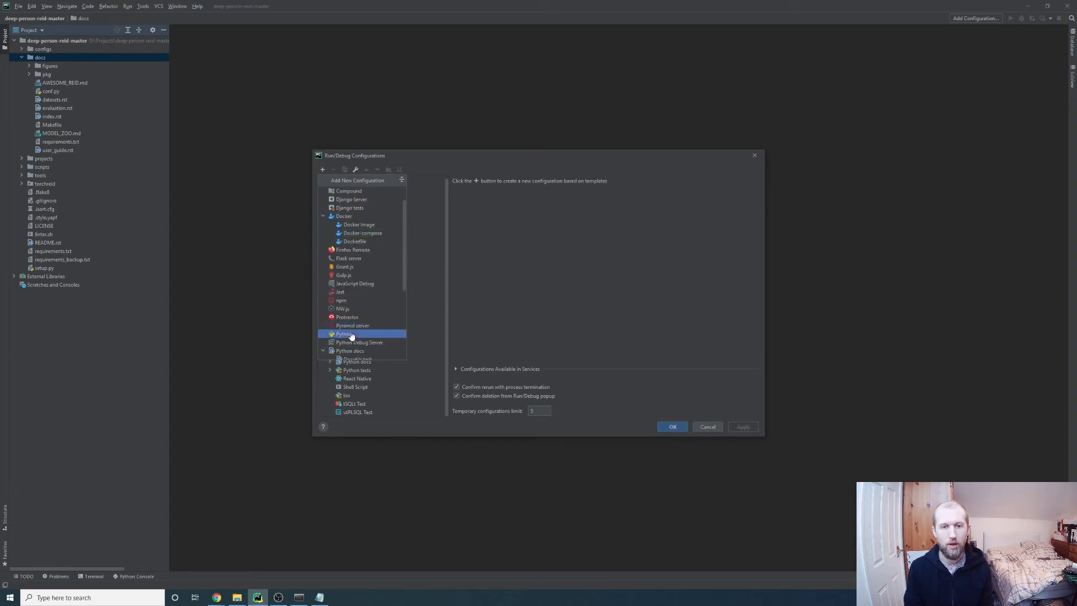
left_click(346, 334)
left_click(534, 209)
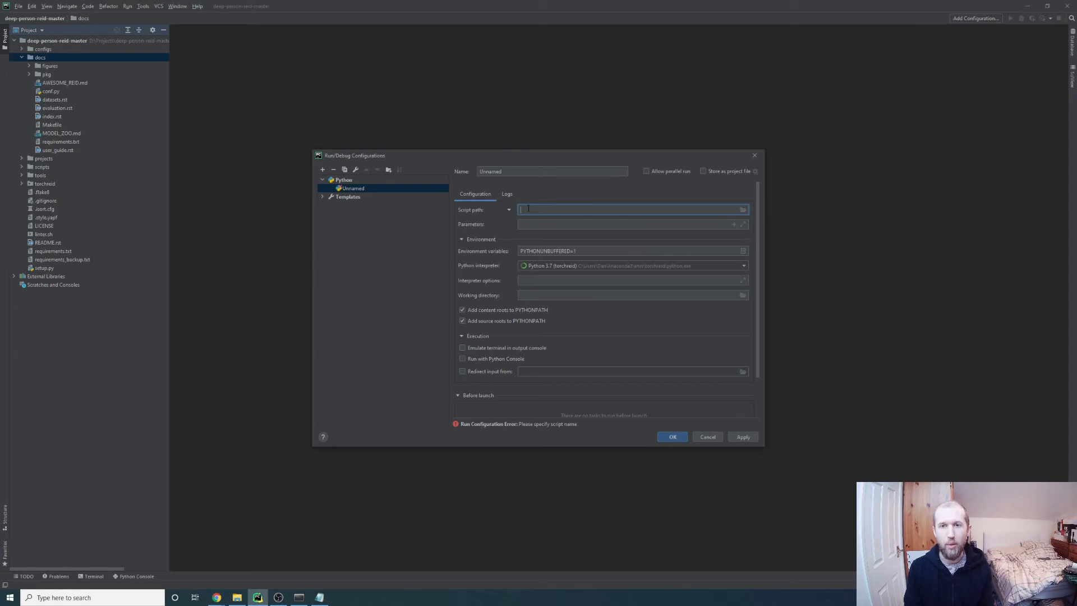
left_click(743, 210)
scroll(567, 322, "down", 3)
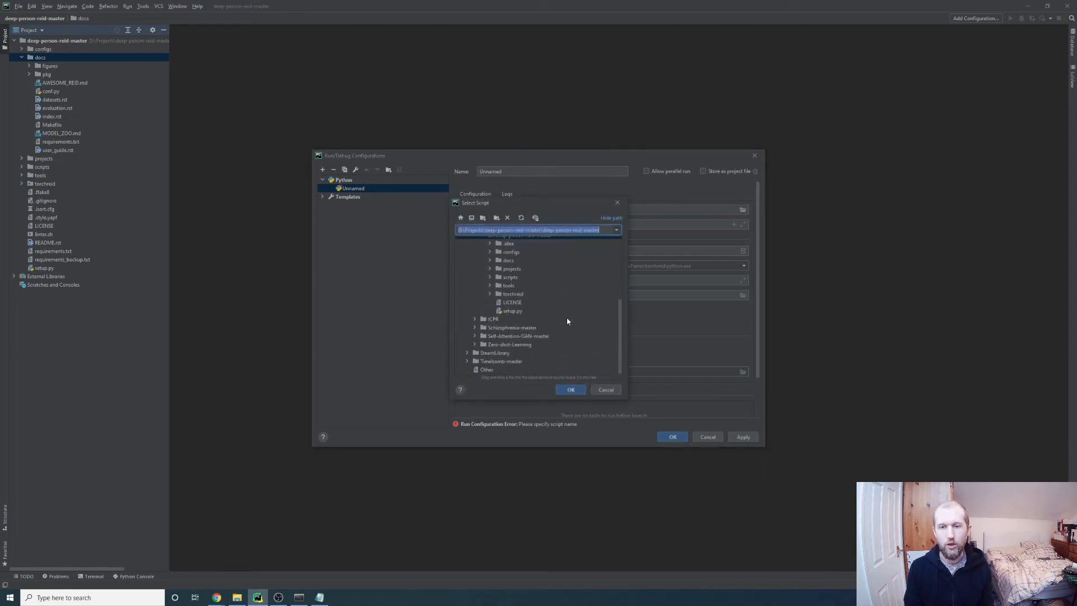
left_click(606, 390)
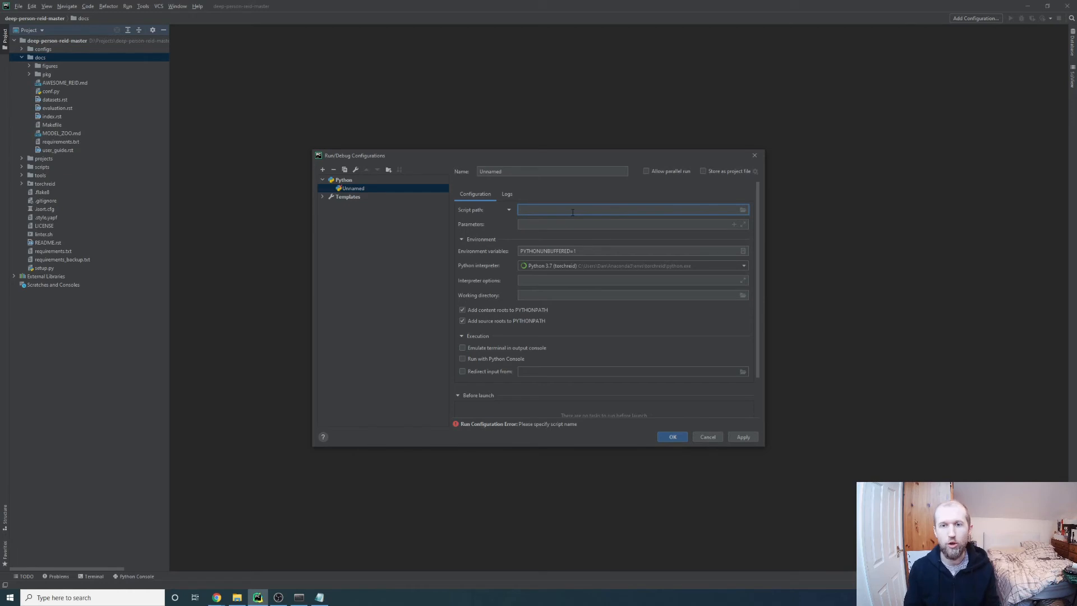
Confirm the run configuration keeps the Python 3.7 (torchreid) interpreter
left_click(606, 226)
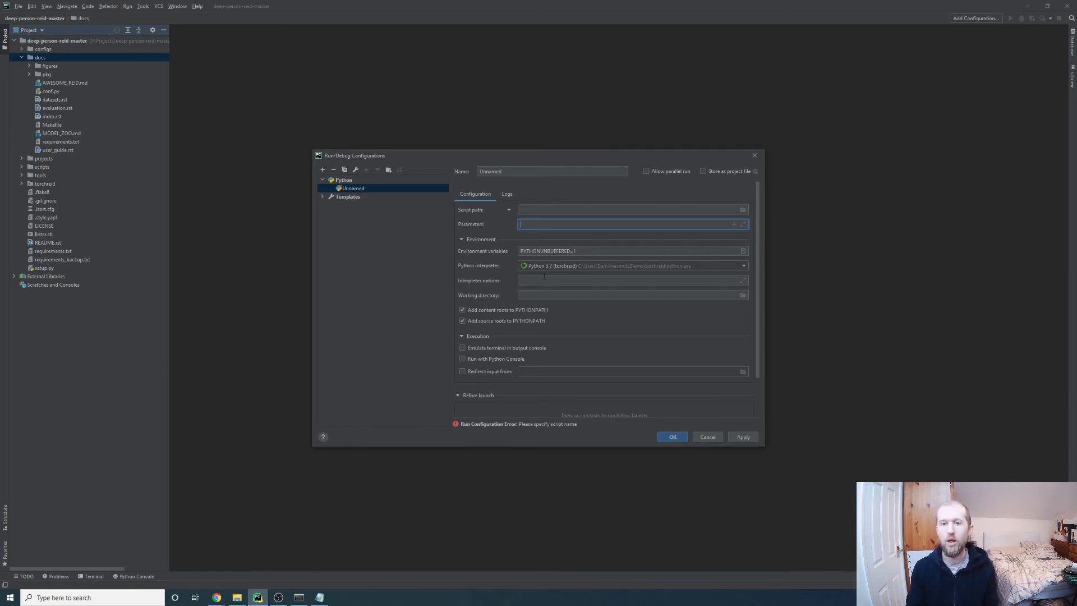
left_click(626, 268)
left_click(626, 268)
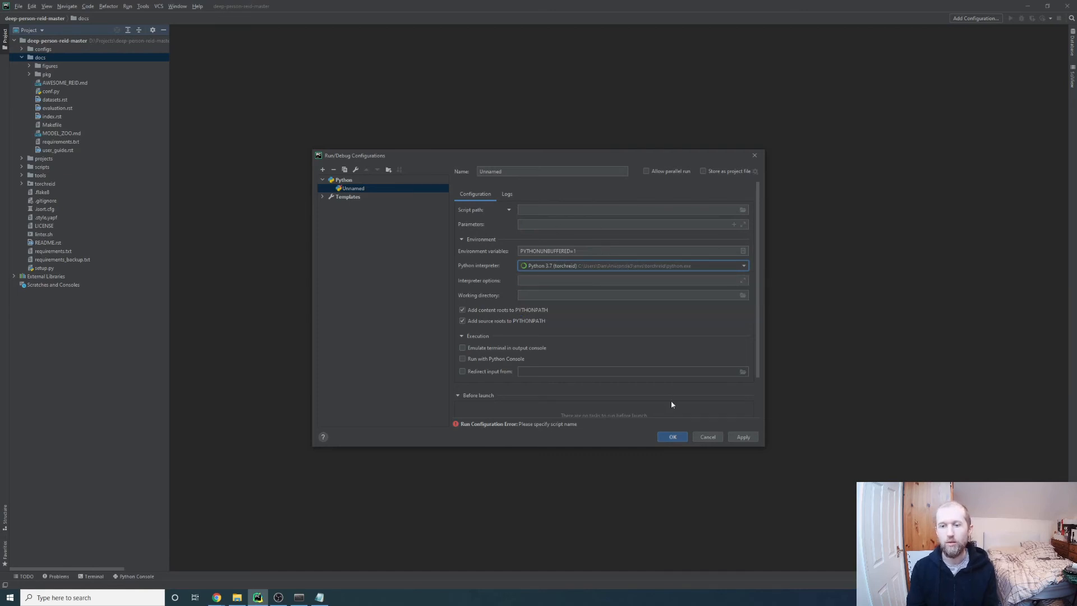
left_click(566, 225)
Enter --name output as the run configuration's parameters
left_click(547, 208)
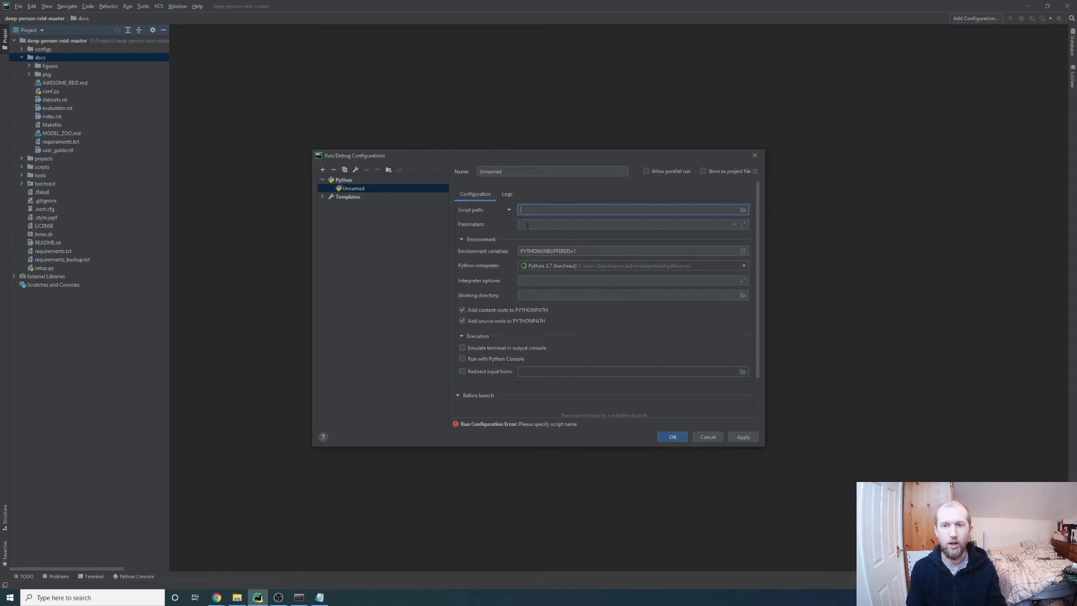
left_click(536, 228)
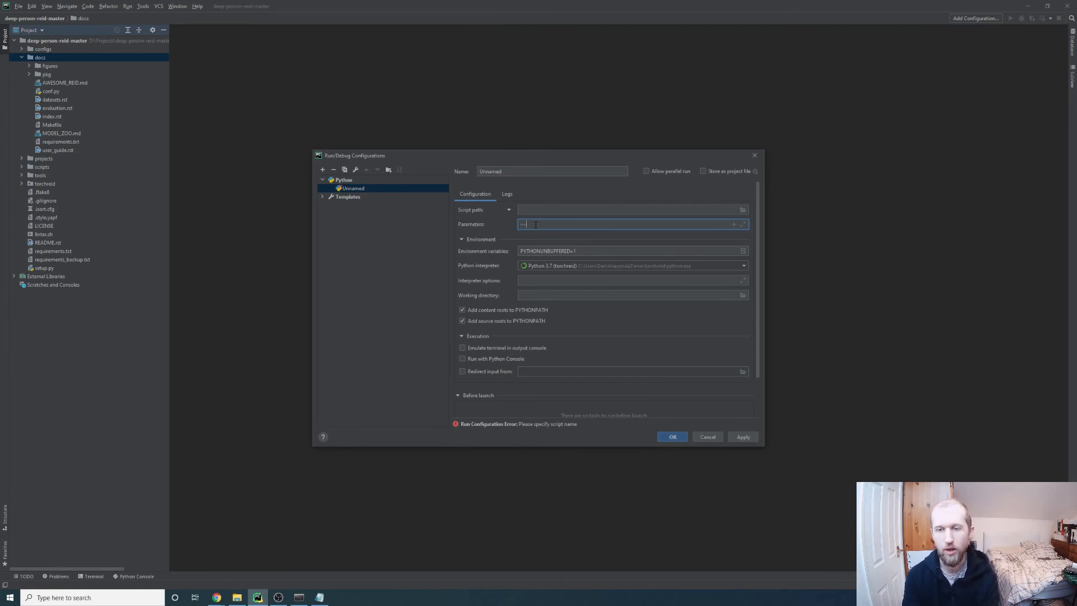
type("name")
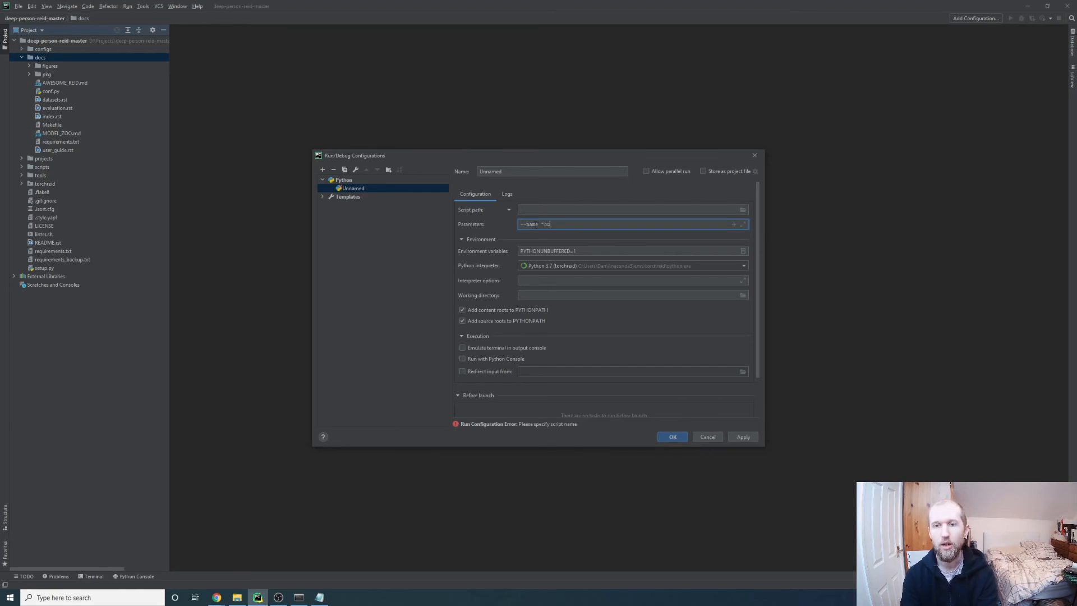
type("output")
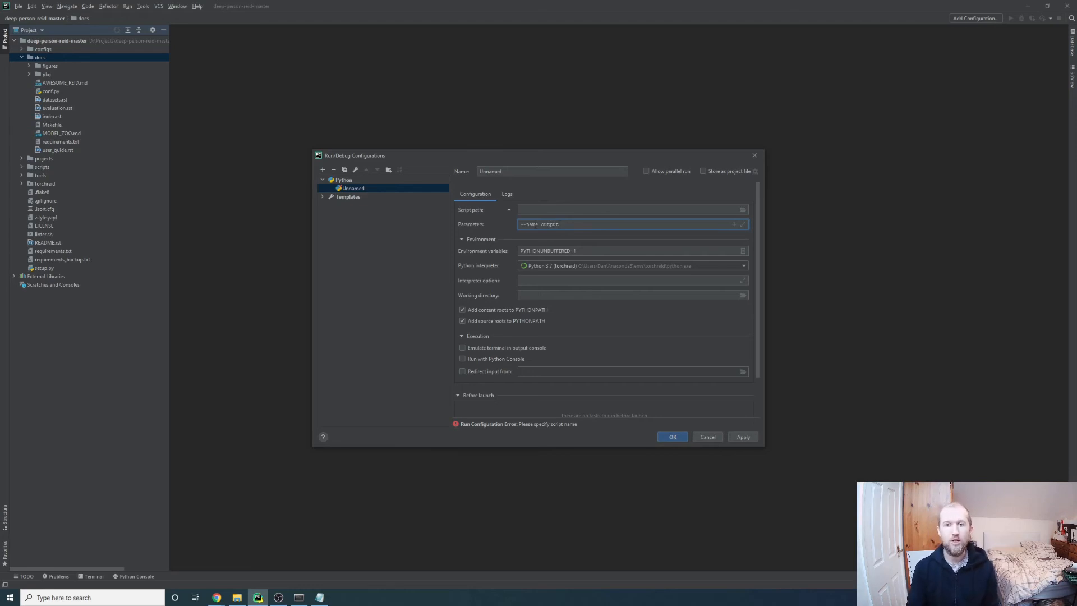
Bring the Anaconda prompt forward with the requirements_backup Notepad window placed beside it
left_click(299, 597)
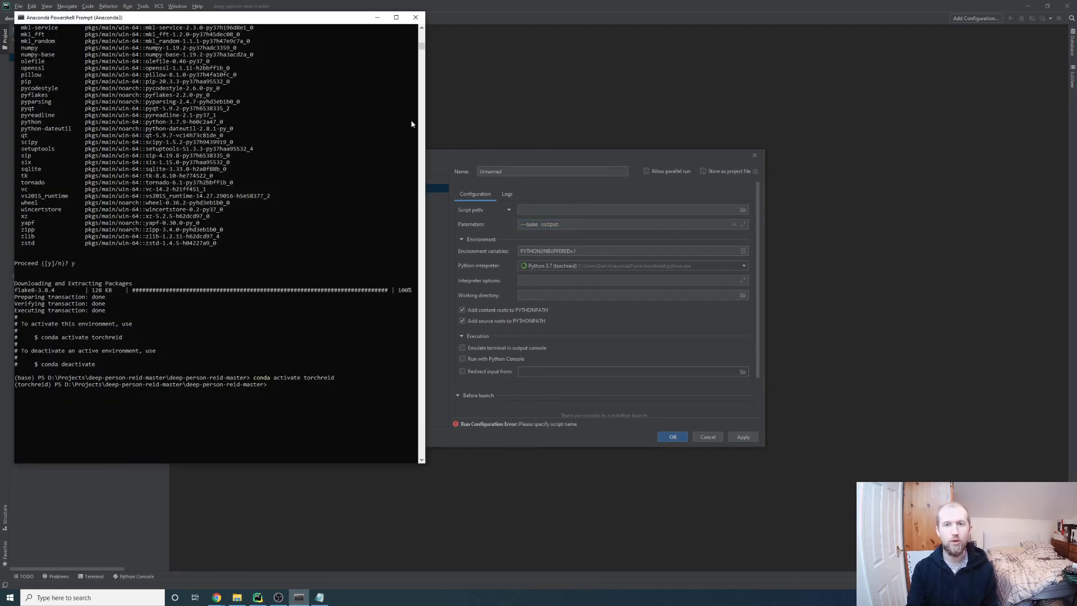
left_click_drag(421, 47, 425, 26)
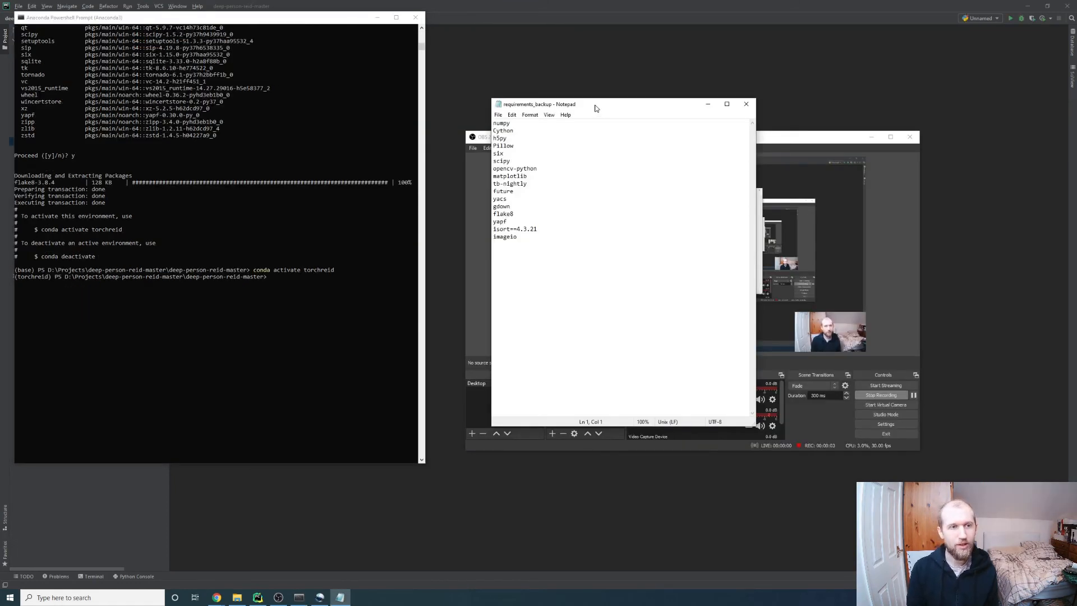
left_click_drag(590, 105, 561, 127)
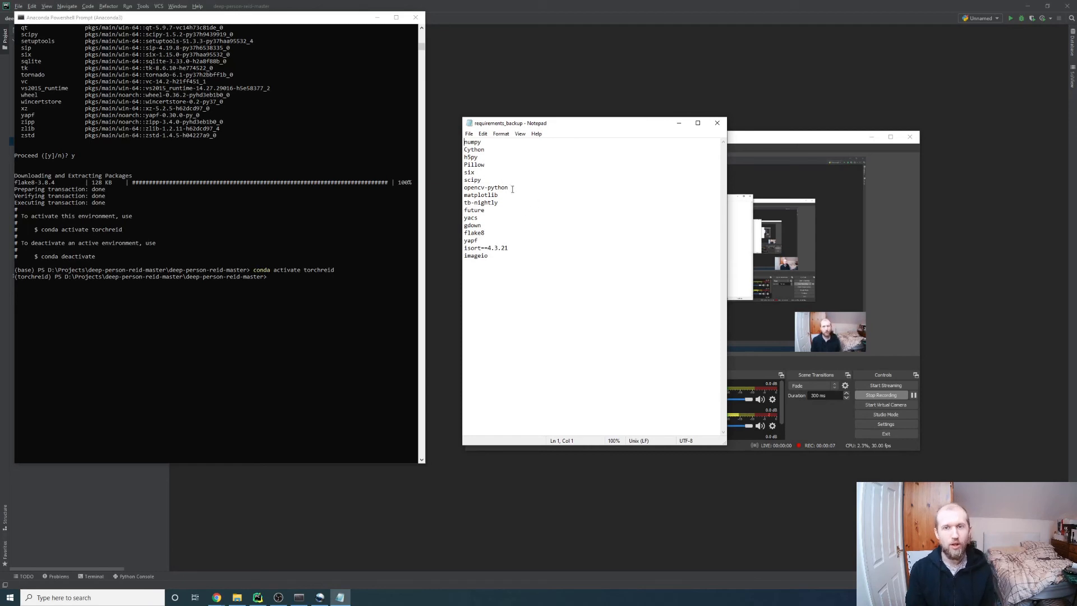
left_click(278, 280)
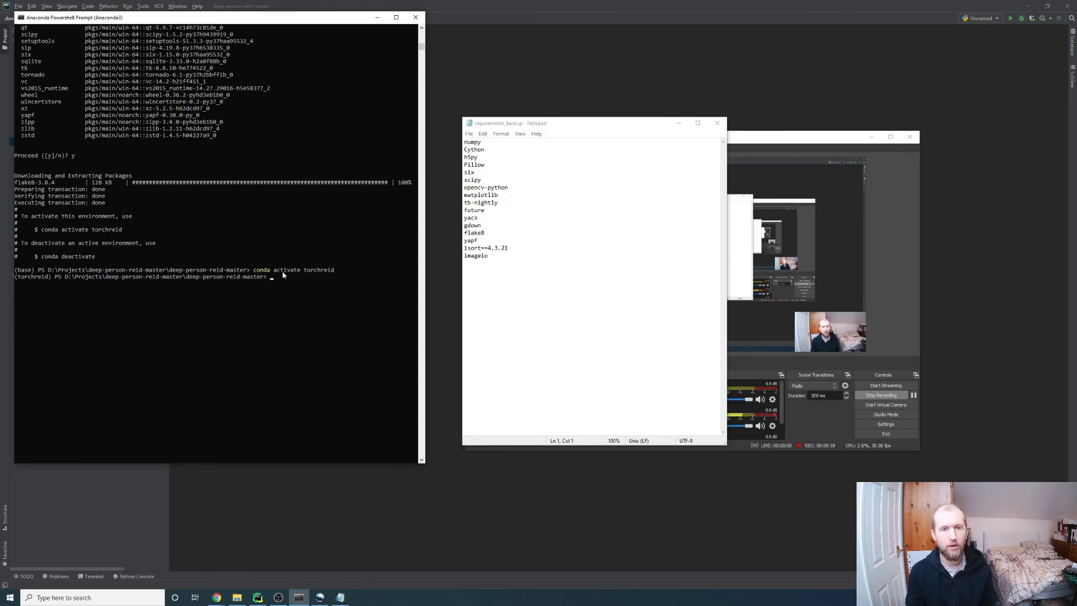
Highlight the active torchreid environment name, then select opencv-python in requirements_backup
left_click_drag(54, 279, 22, 279)
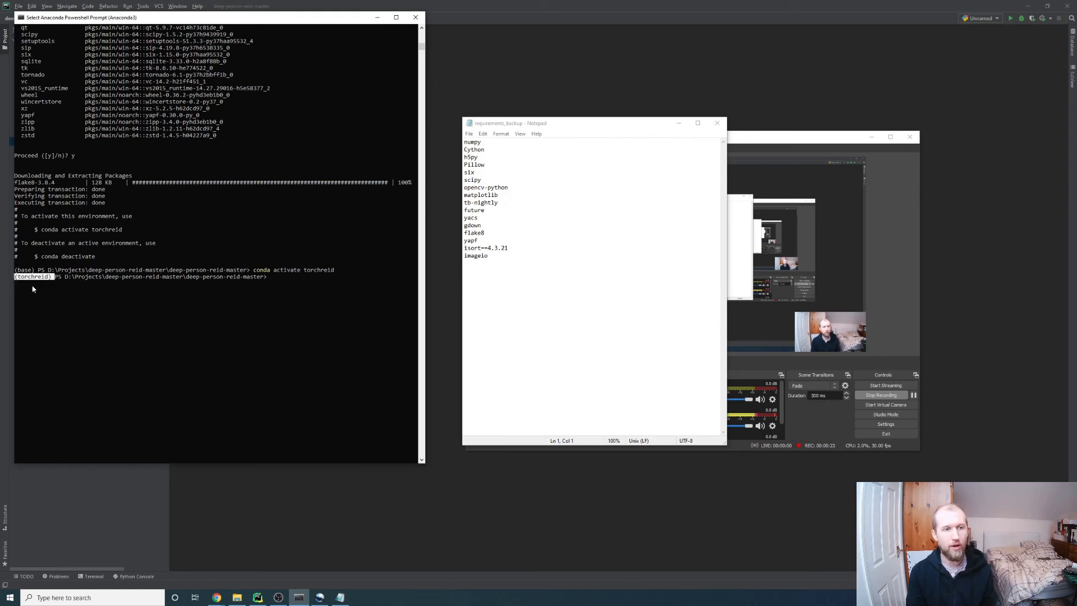
left_click(292, 276)
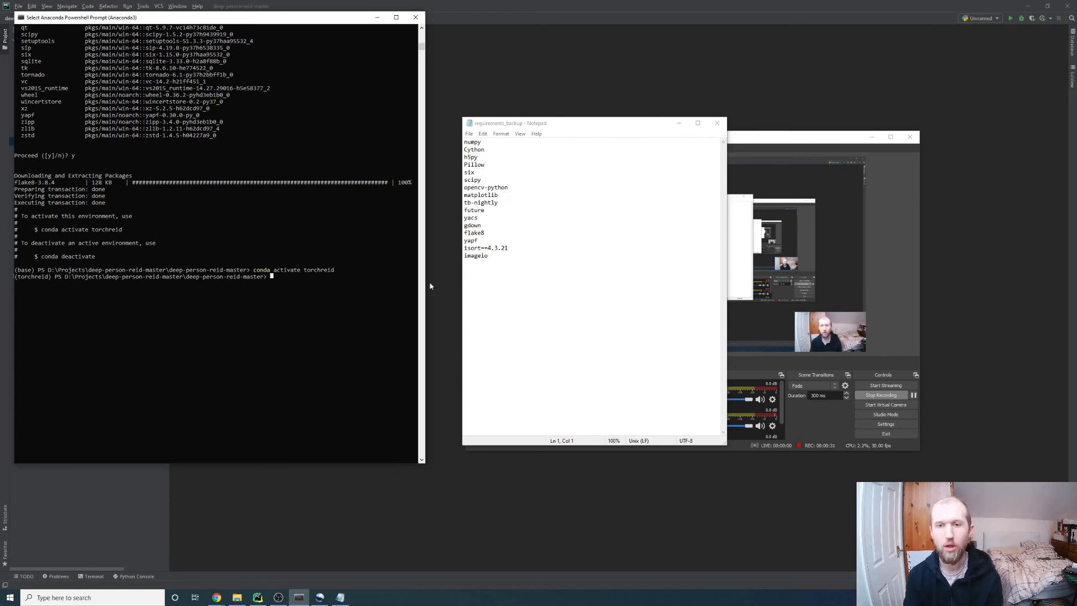
left_click_drag(511, 187, 464, 186)
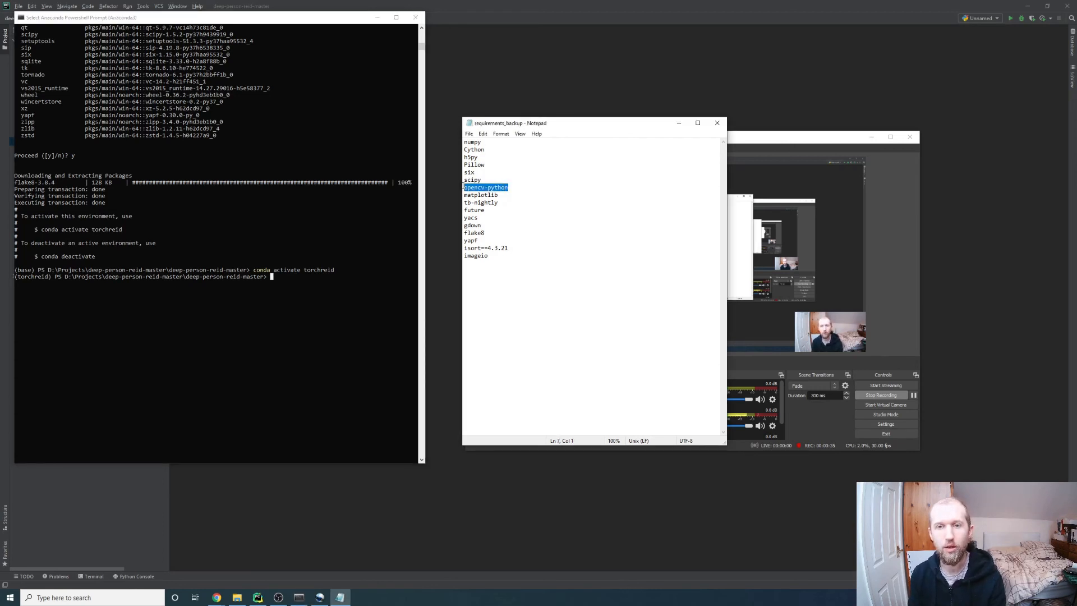
left_click(282, 280)
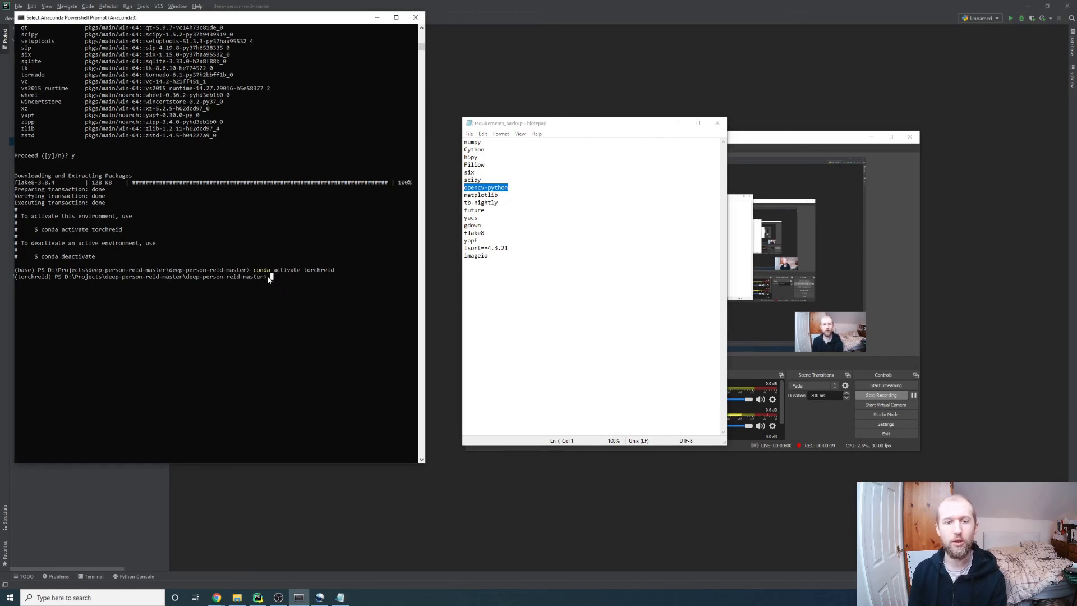
Run conda install opencv-python in torchreid; it fails with PackagesNotFoundError
type("conda activ")
key("BackSpace")
key("BackSpace")
key("BackSpace")
key("BackSpace")
key("BackSpace")
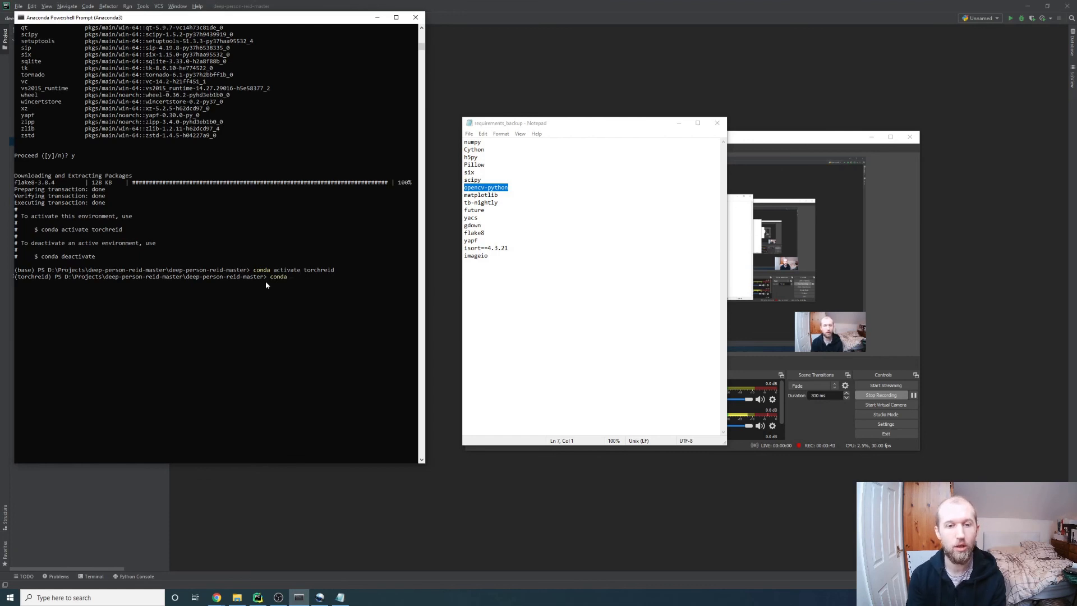
type("instal")
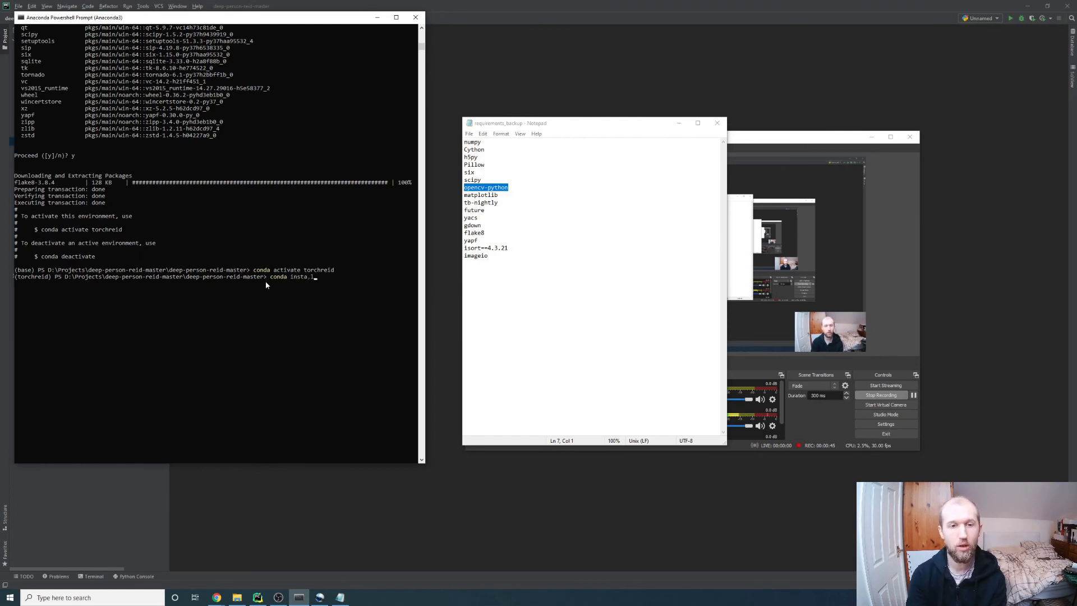
type("l opens")
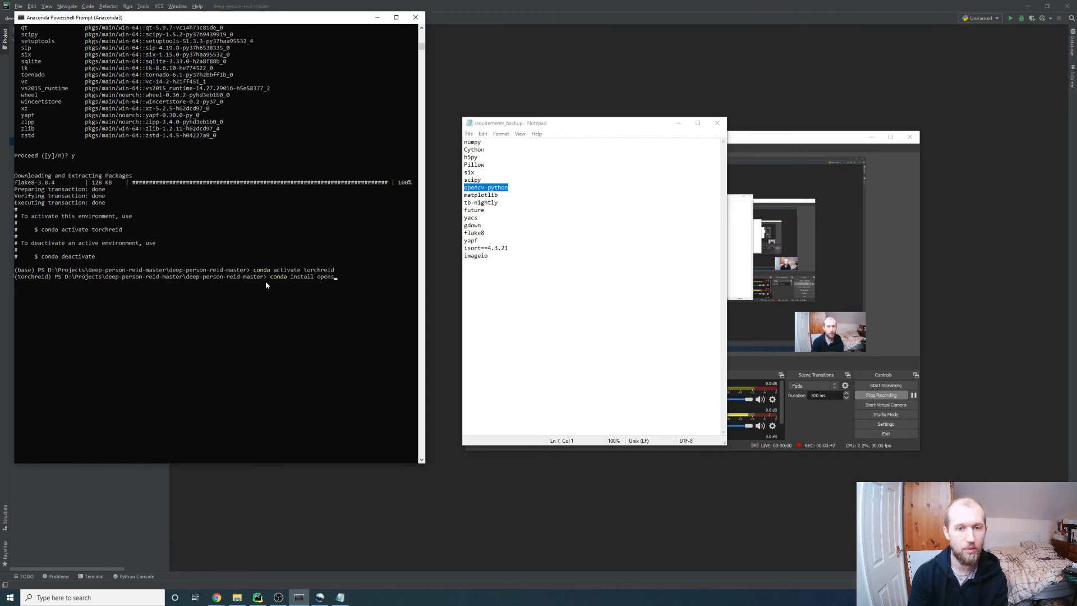
key("BackSpace")
type("cv-pyth")
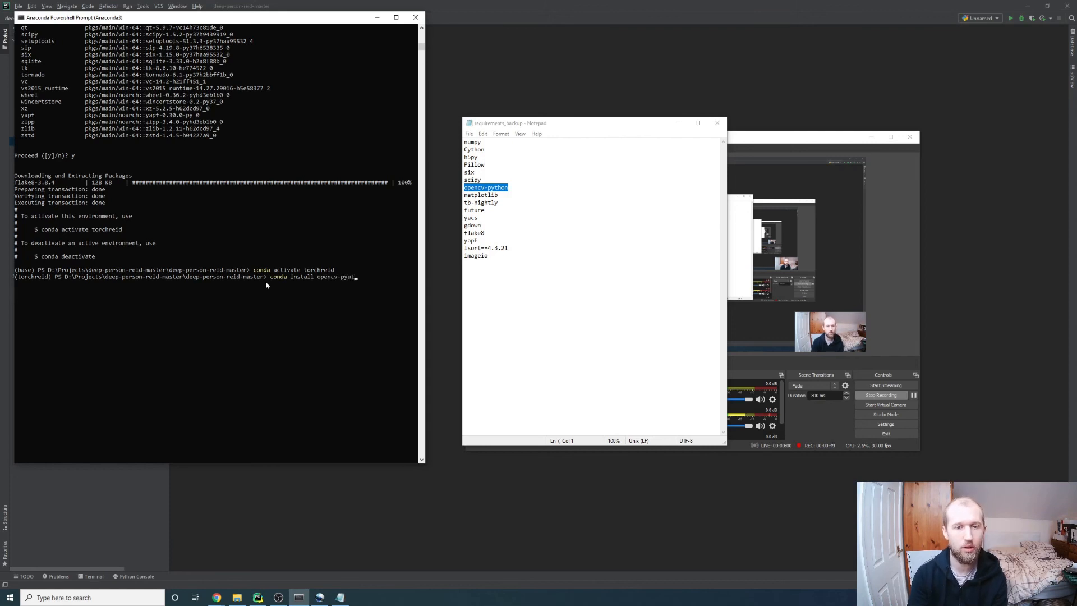
type("on")
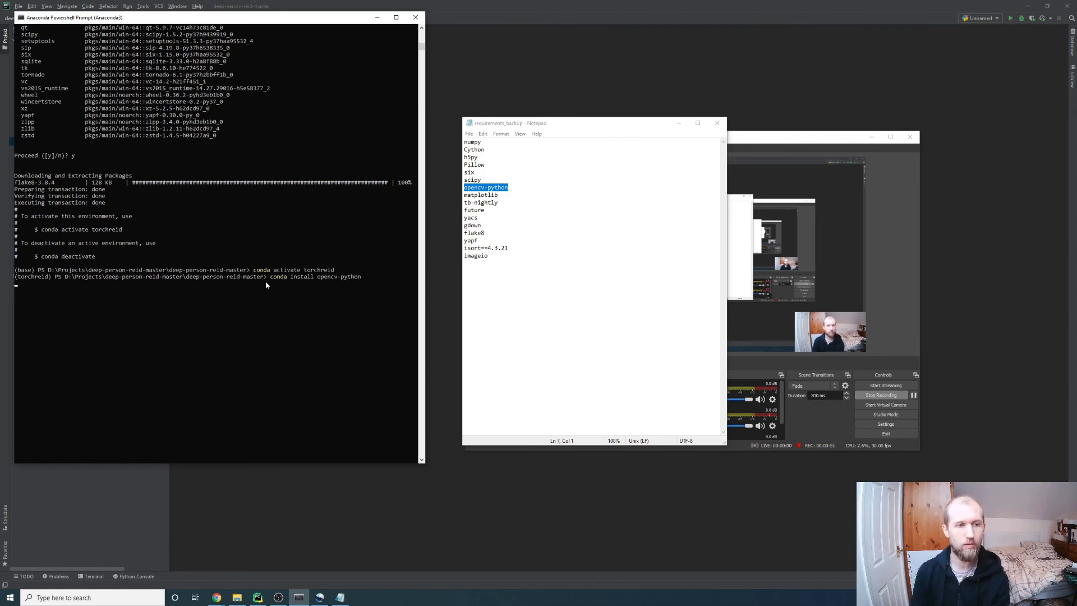
key("Return")
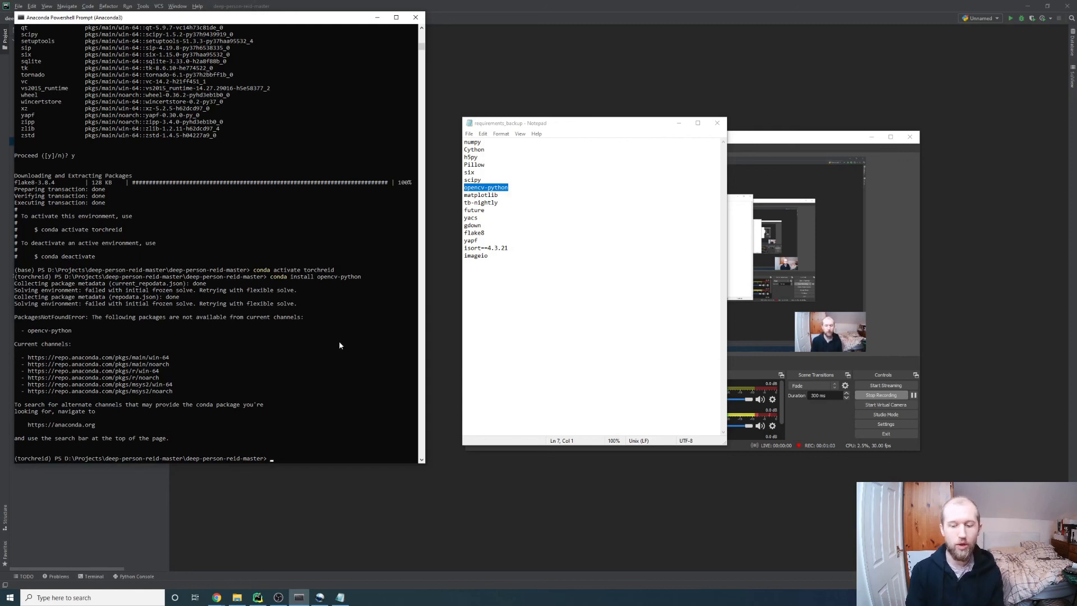
Install opencv-python 4.5.1.48 with pip and clear its mark in the requirements list
type("pip install")
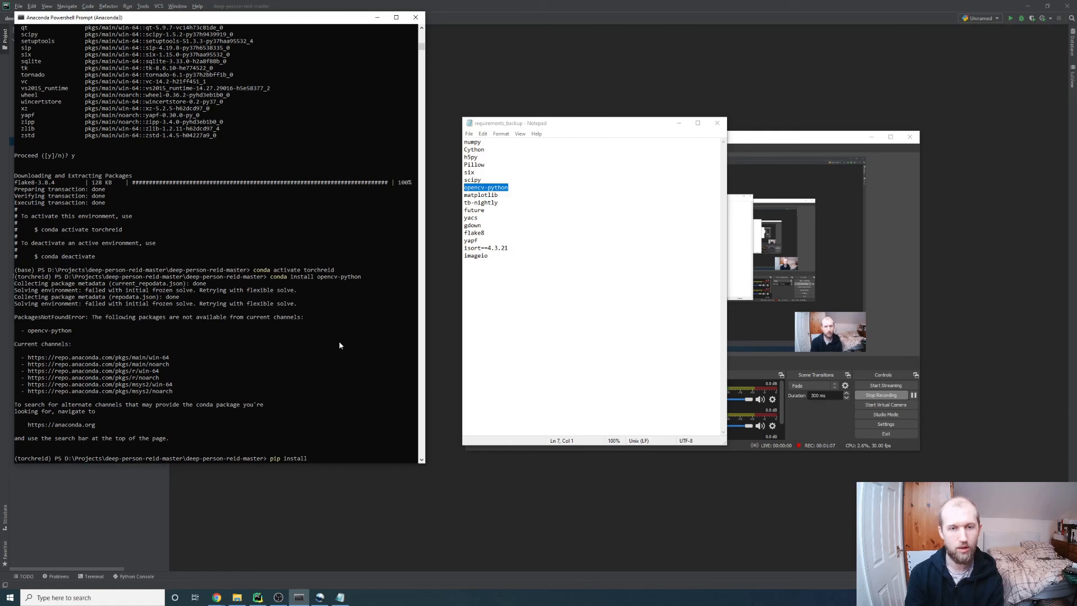
type(" opencv-python")
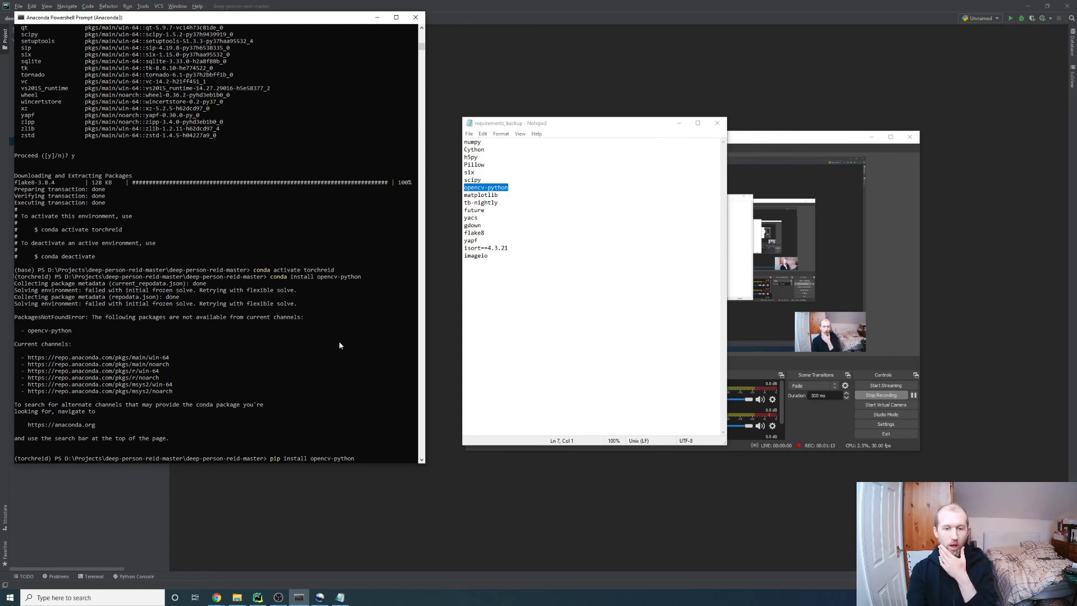
key("Return")
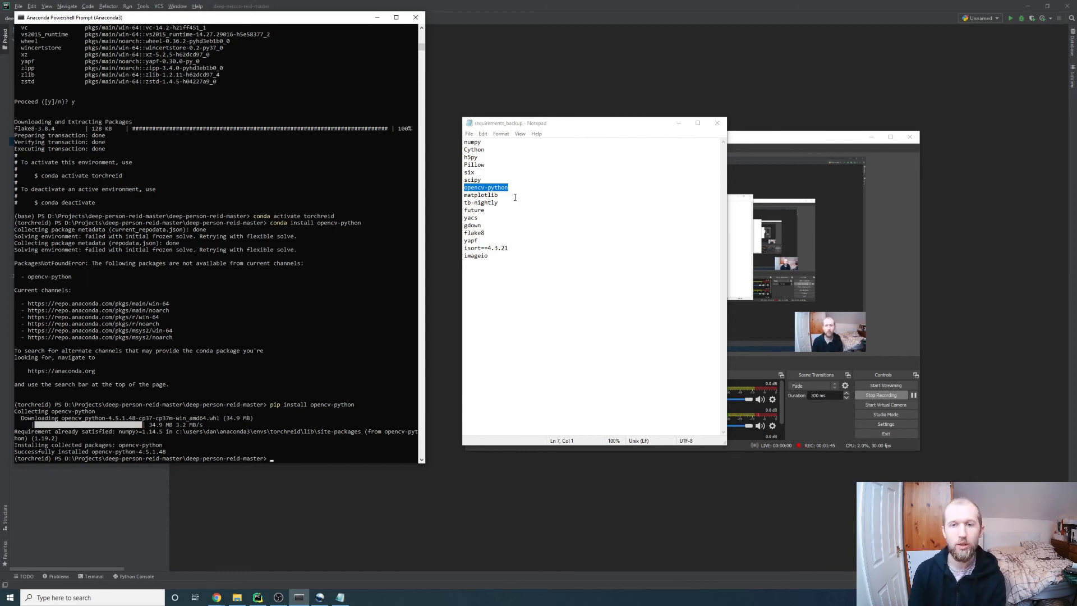
left_click(483, 219)
left_click(464, 224)
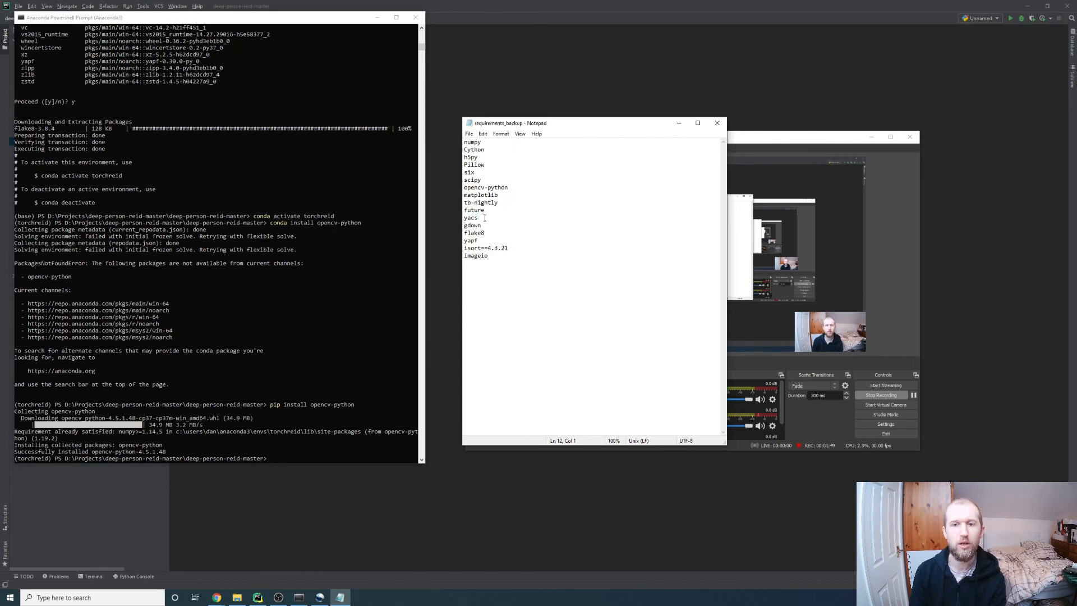
Install yacs 0.1.8 with pip, along with PyYAML 5.4.1
left_click(291, 450)
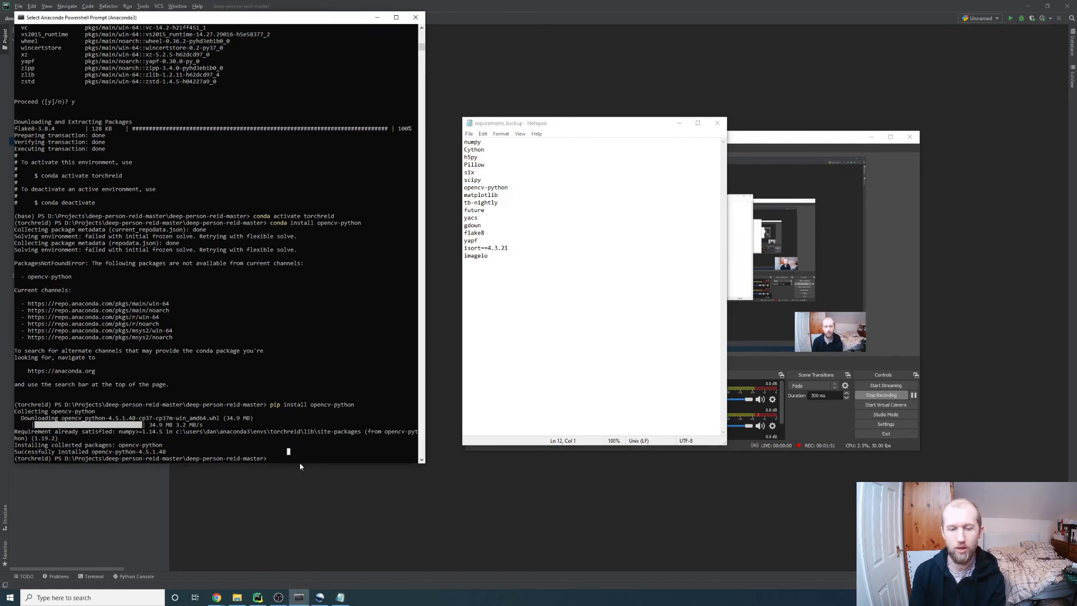
type("pip in")
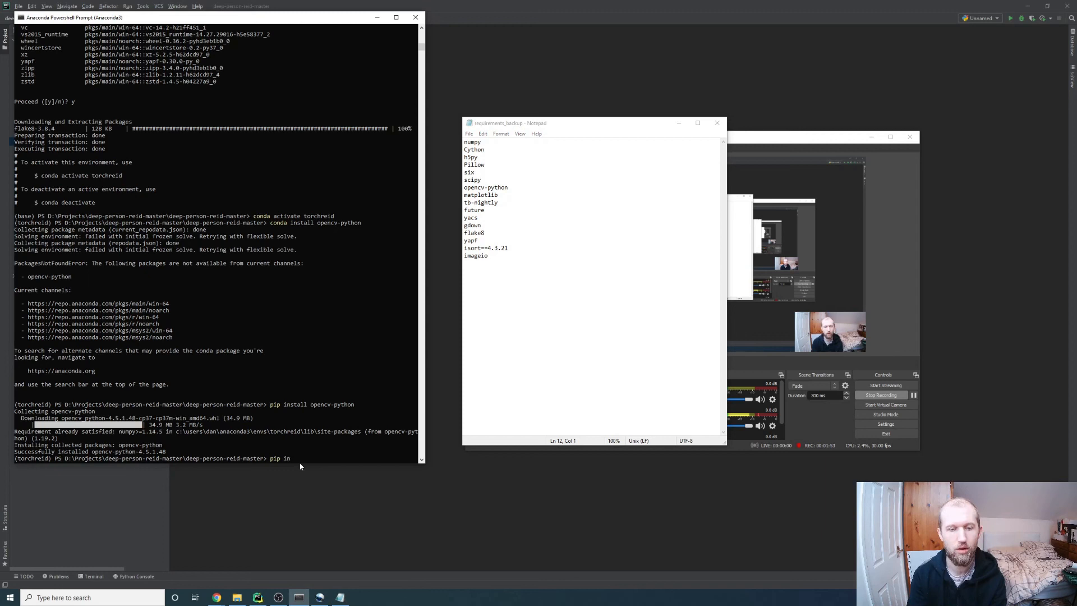
type("stall yacs")
key("Return")
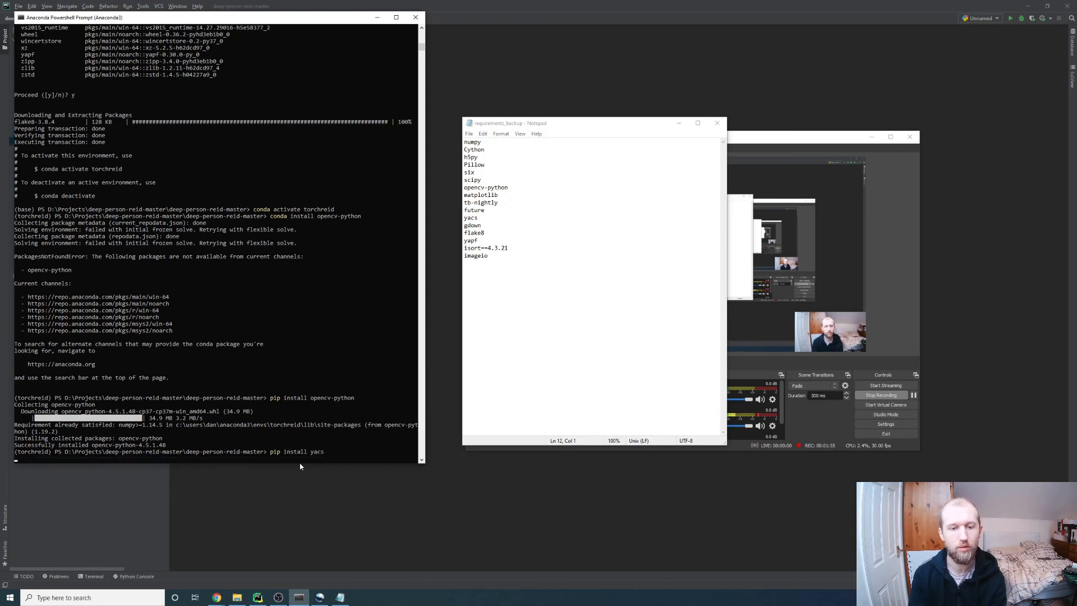